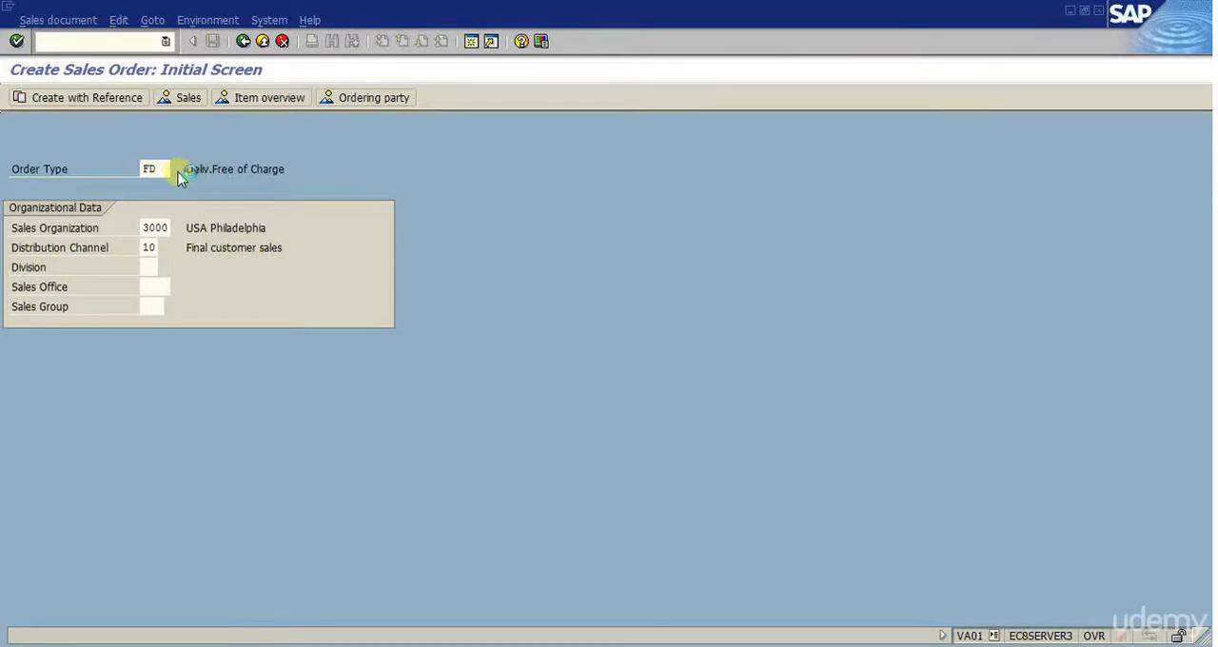
- List the available order types and sort them by description, then by document type code
left_click_drag(204, 14, 636, 46)
left_click(775, 39)
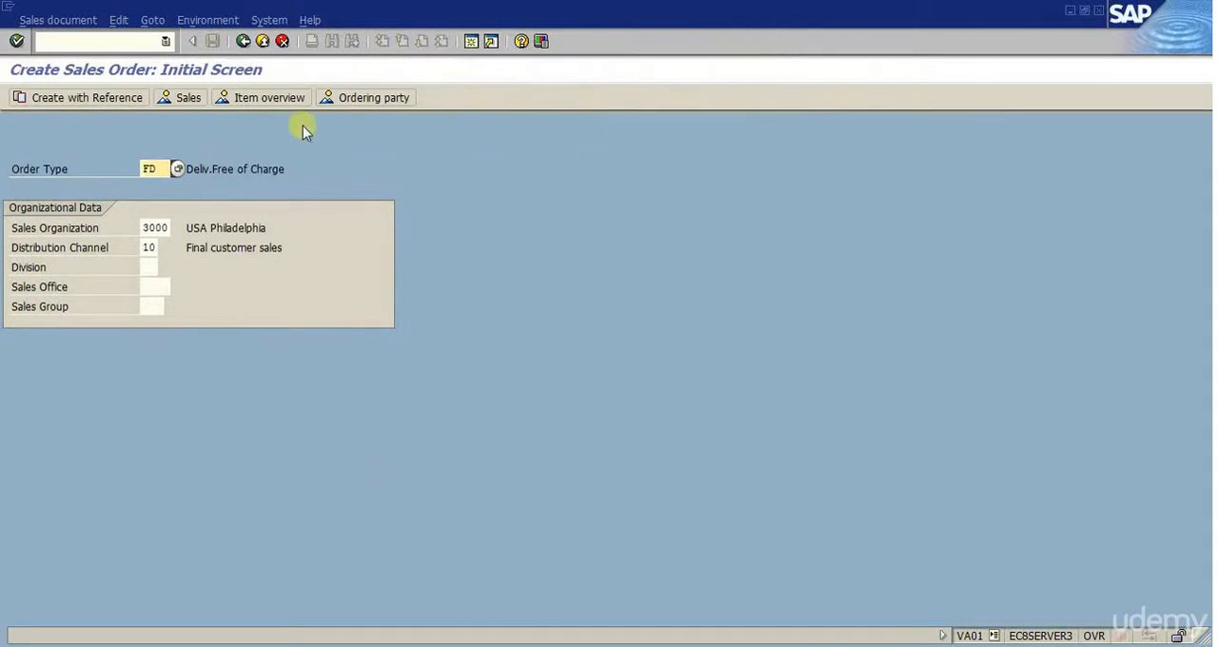
left_click(178, 169)
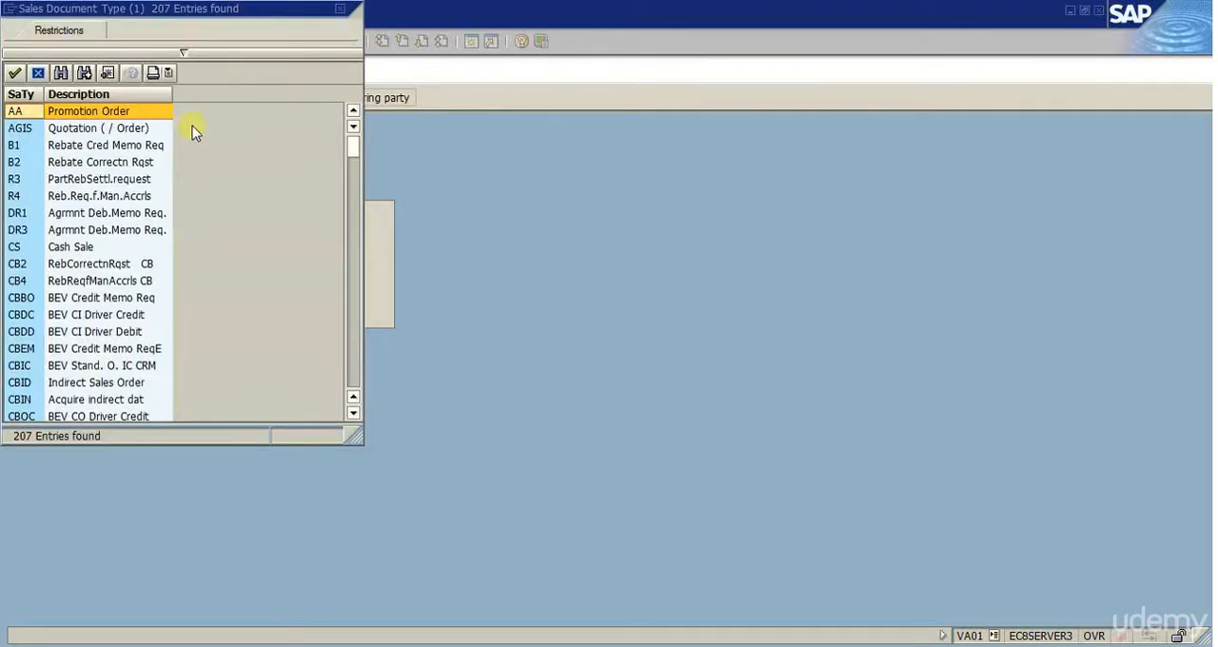
left_click_drag(229, 13, 713, 37)
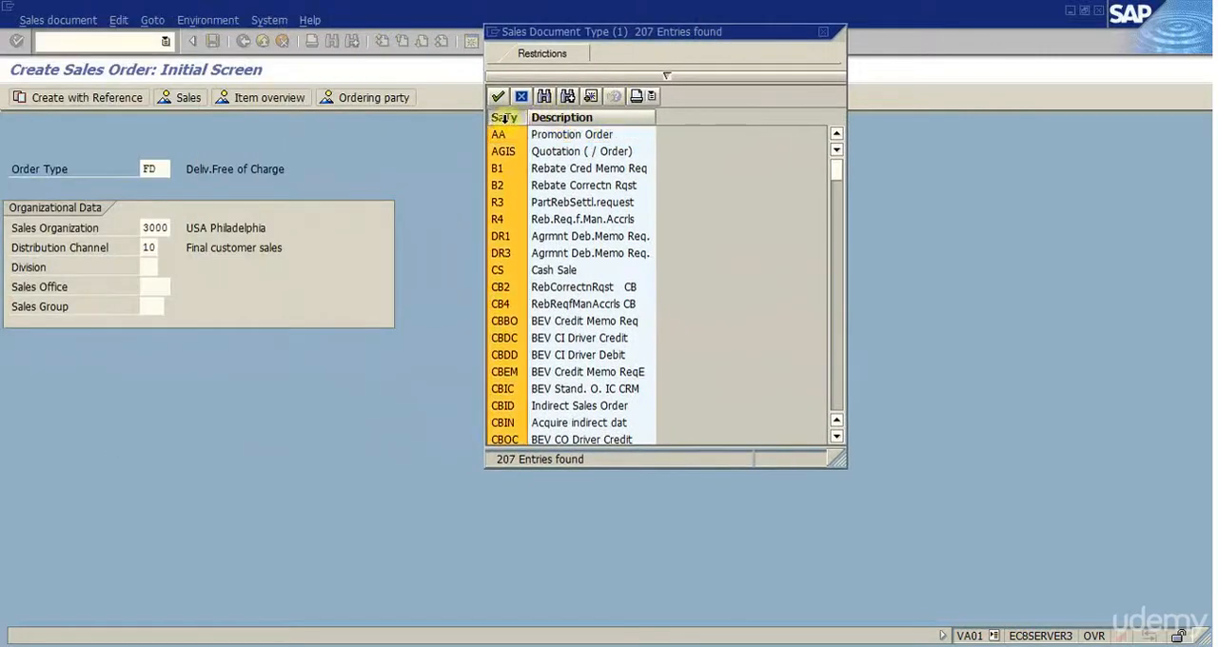
left_click(504, 118)
left_click(552, 116)
left_click(544, 97)
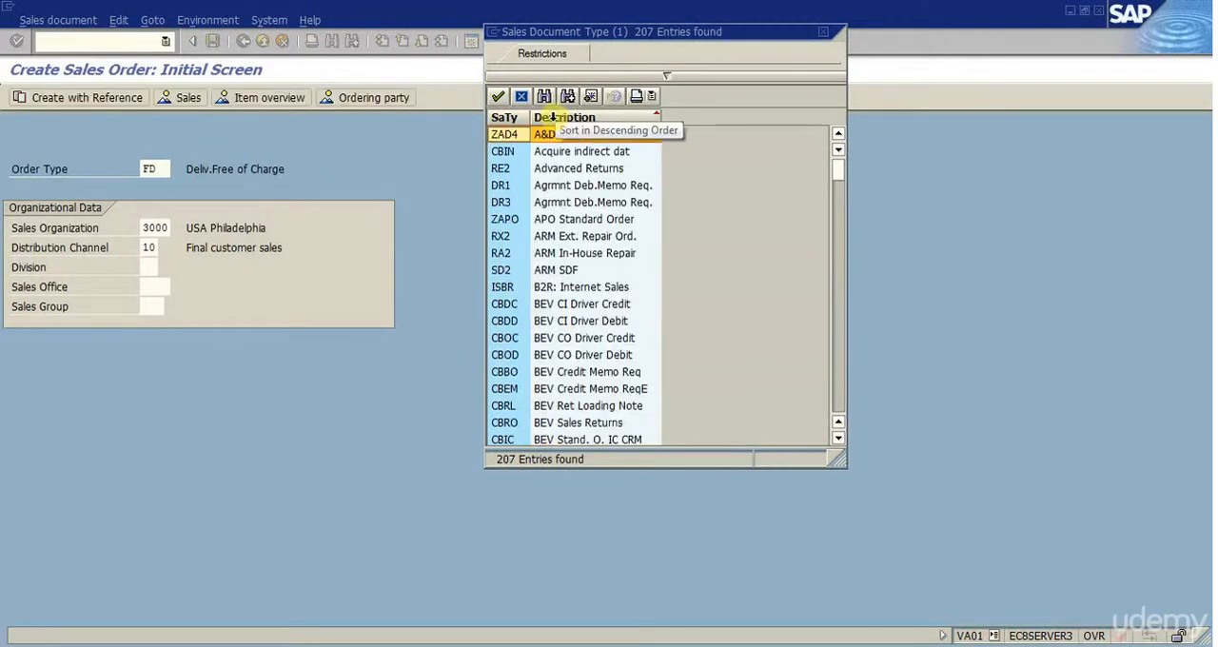
left_click(497, 116)
left_click(505, 357)
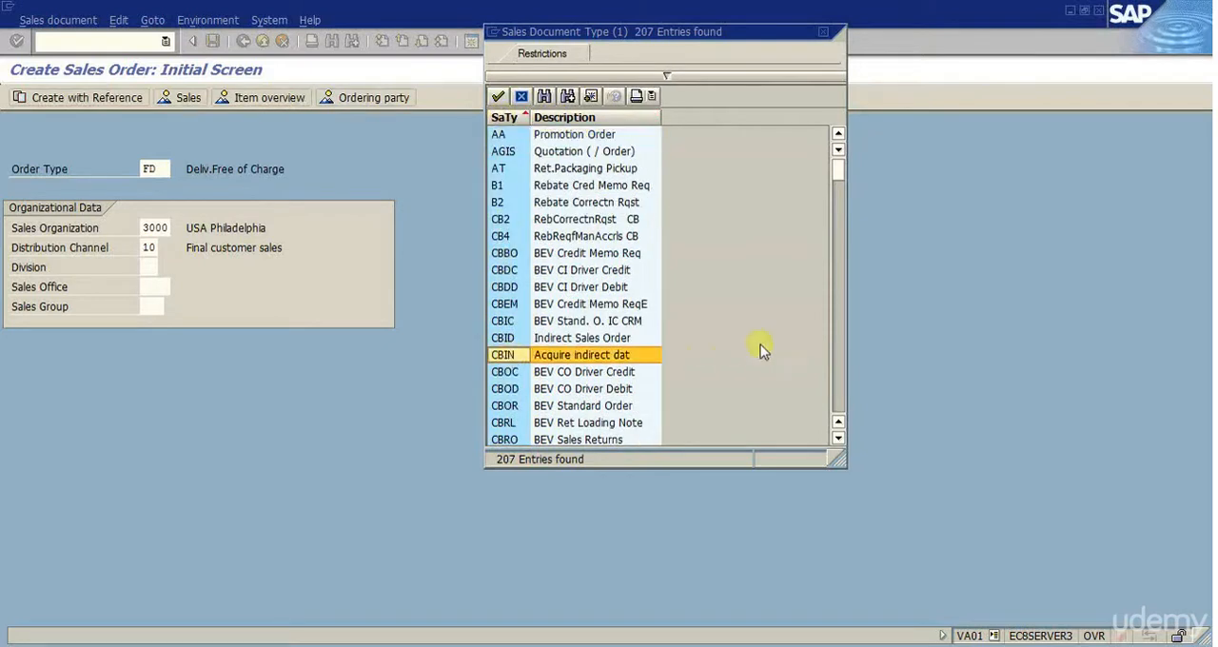
- Search the order type list for "free" and choose FD (Deliv.Free of Charge) as the order type
left_click(544, 98)
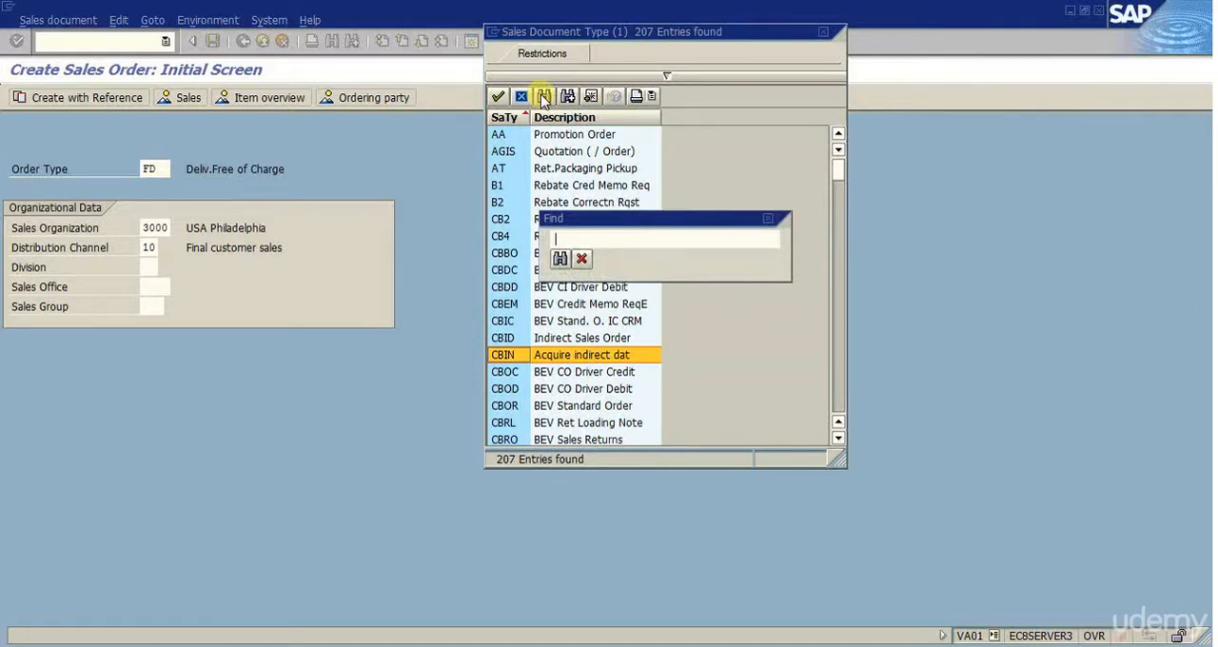
type("free")
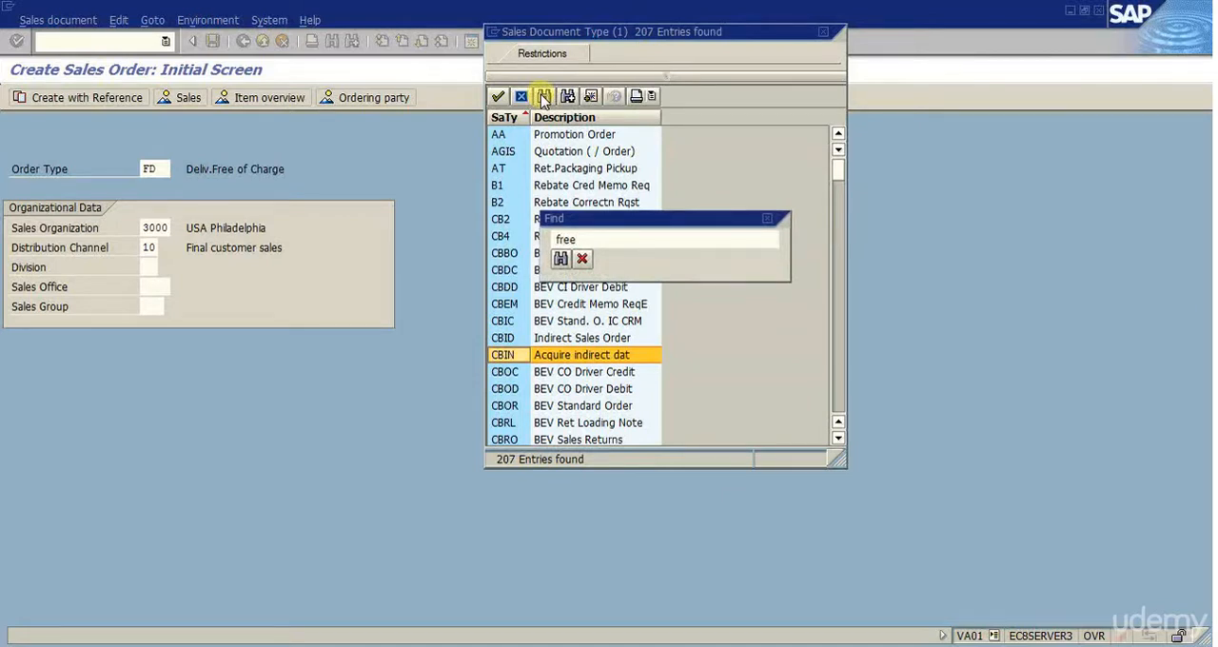
key("Return")
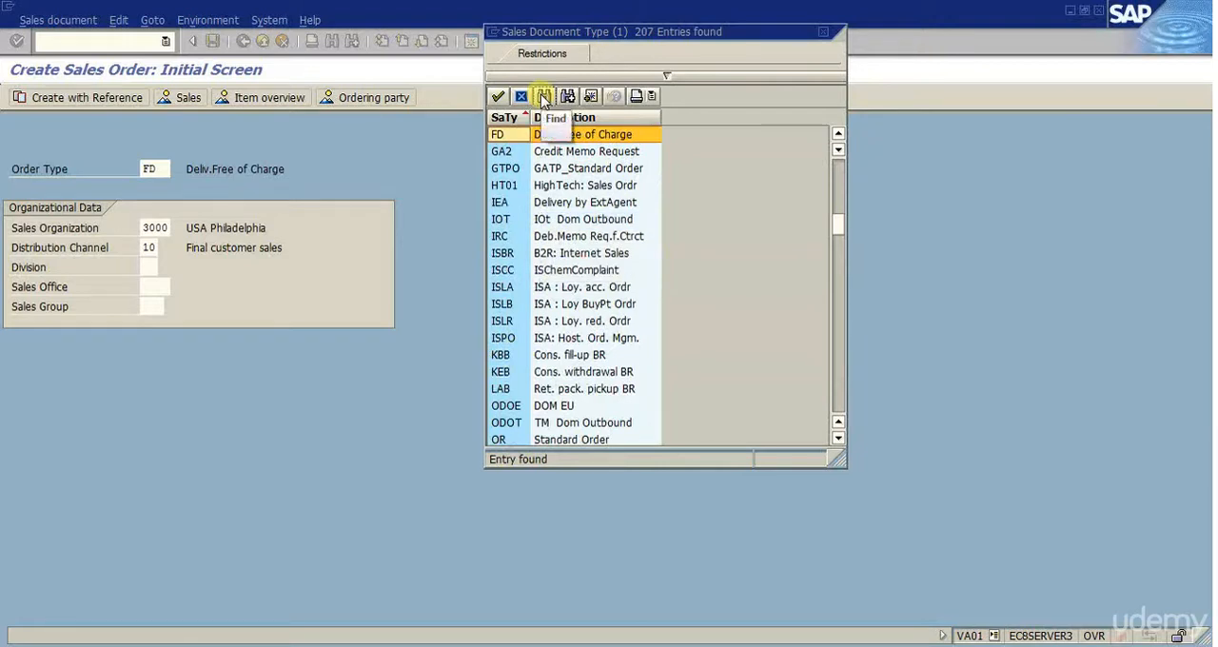
double_click(512, 136)
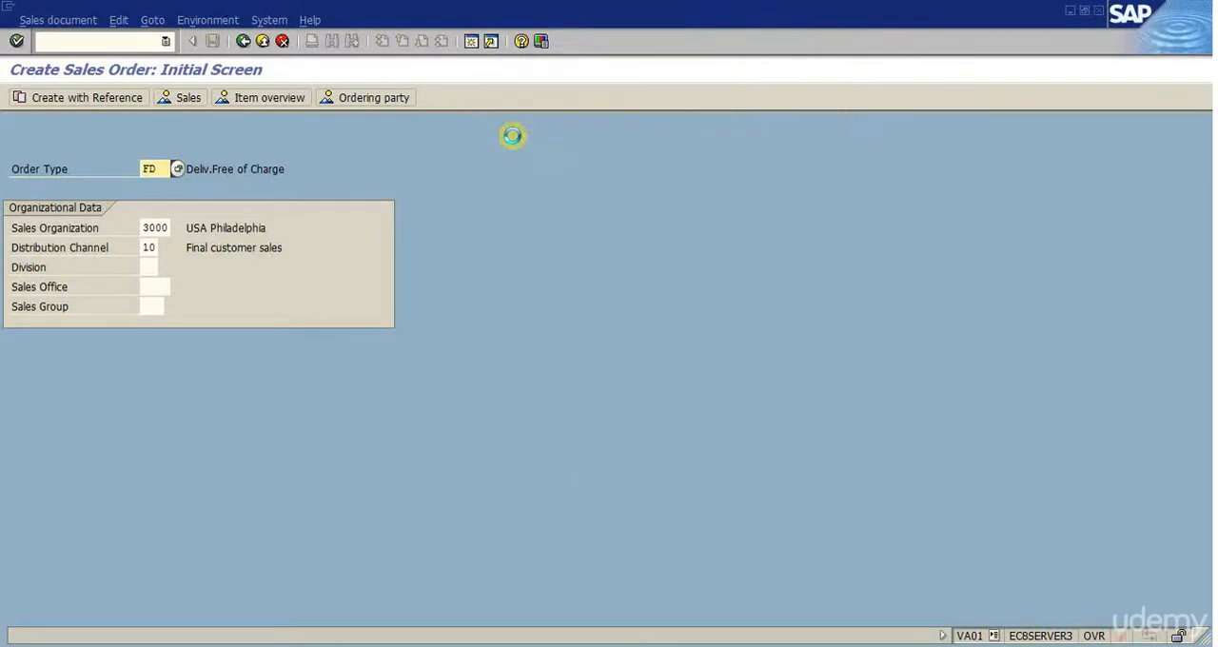
- Set the division to 00 in the organizational data and continue to the order overview
left_click(146, 267)
type("00")
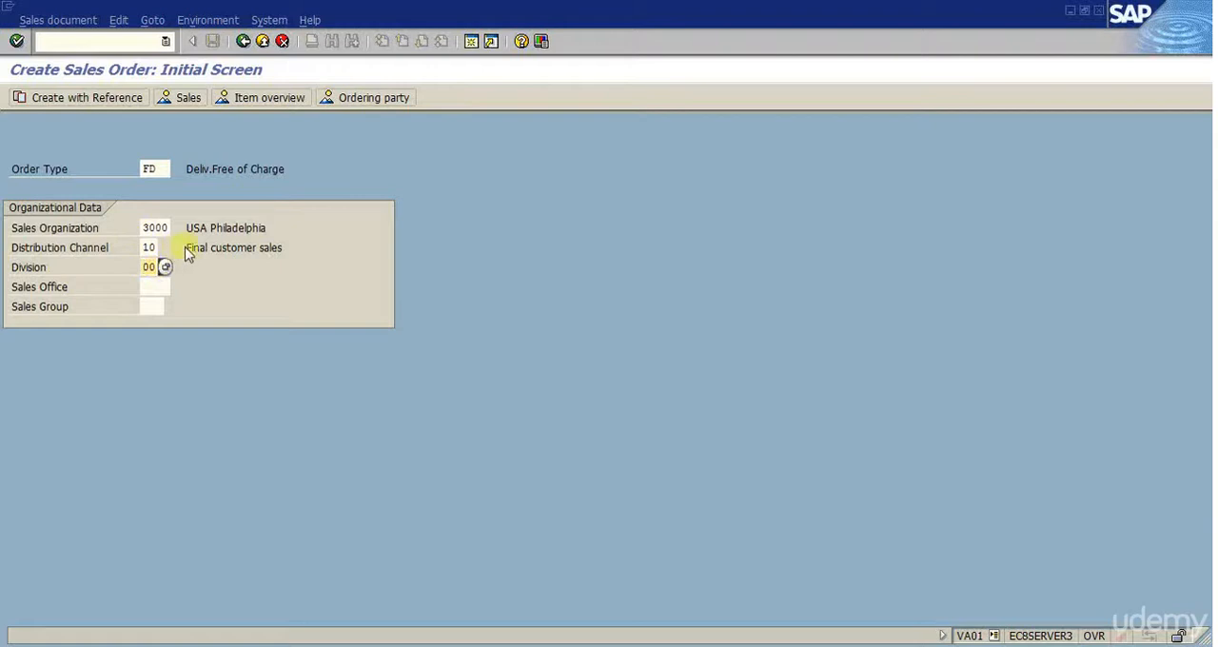
left_click(162, 228)
left_click(152, 249)
left_click(152, 267)
key("Return")
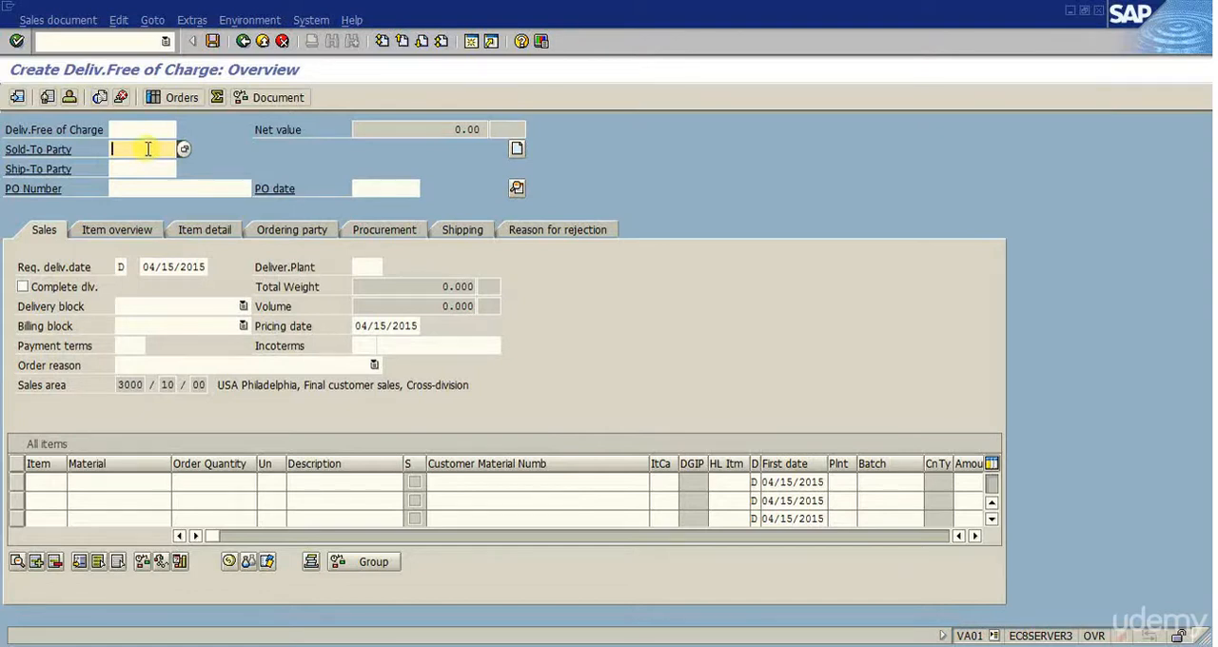
- Fill in the order header with the sold-to party's customer number, the purchase order number and PO date 04/14/2015
left_click(148, 149)
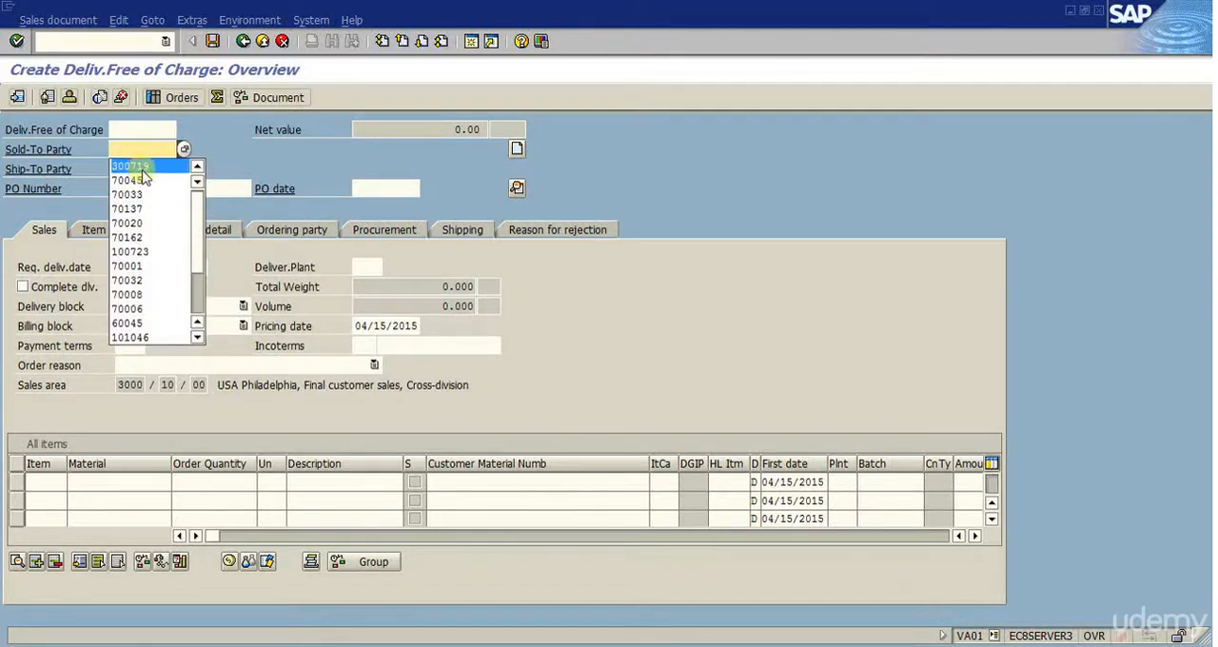
left_click(151, 166)
left_click(158, 189)
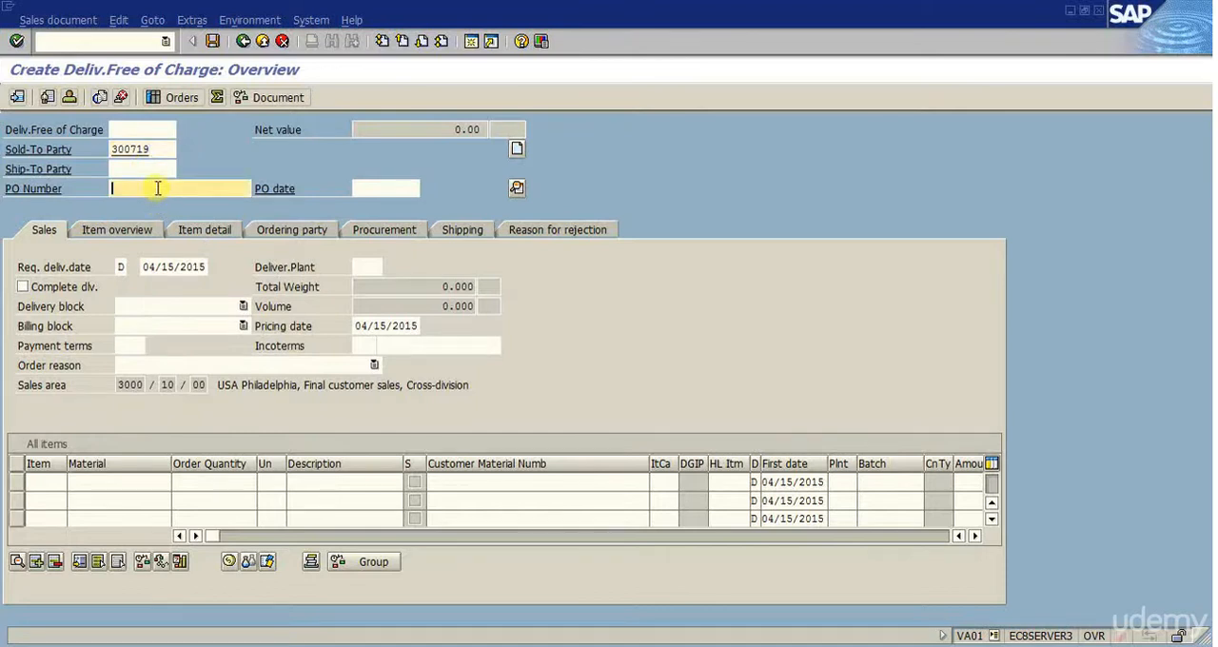
type("FOC")
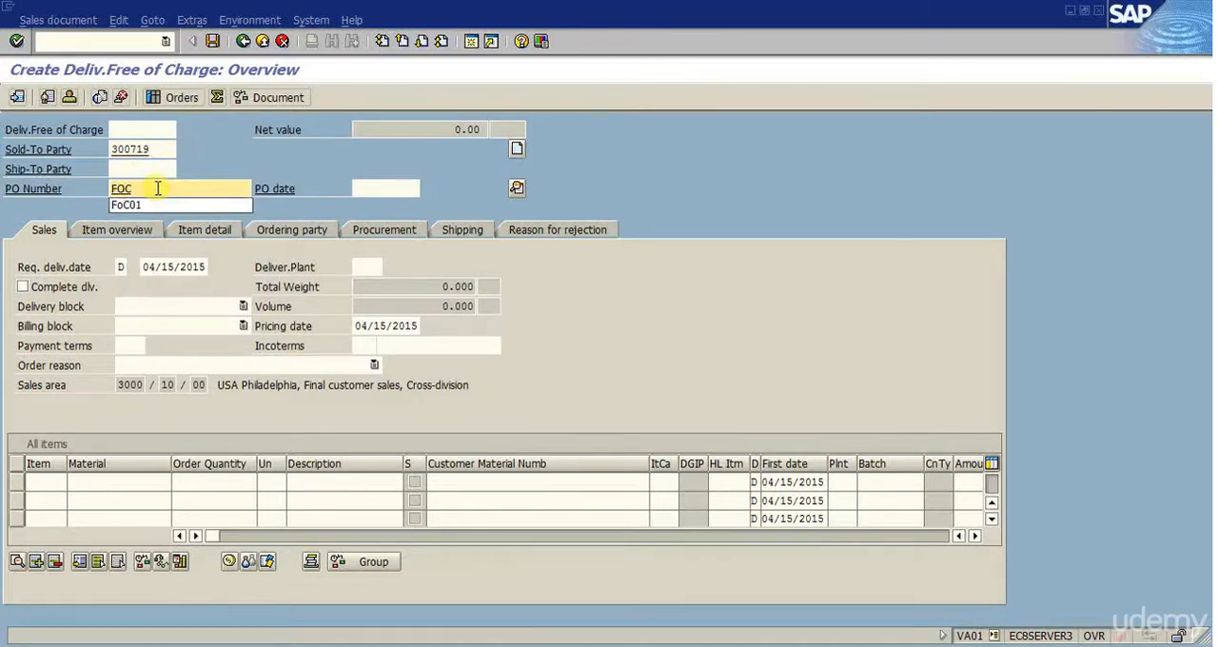
type("01")
key("Tab")
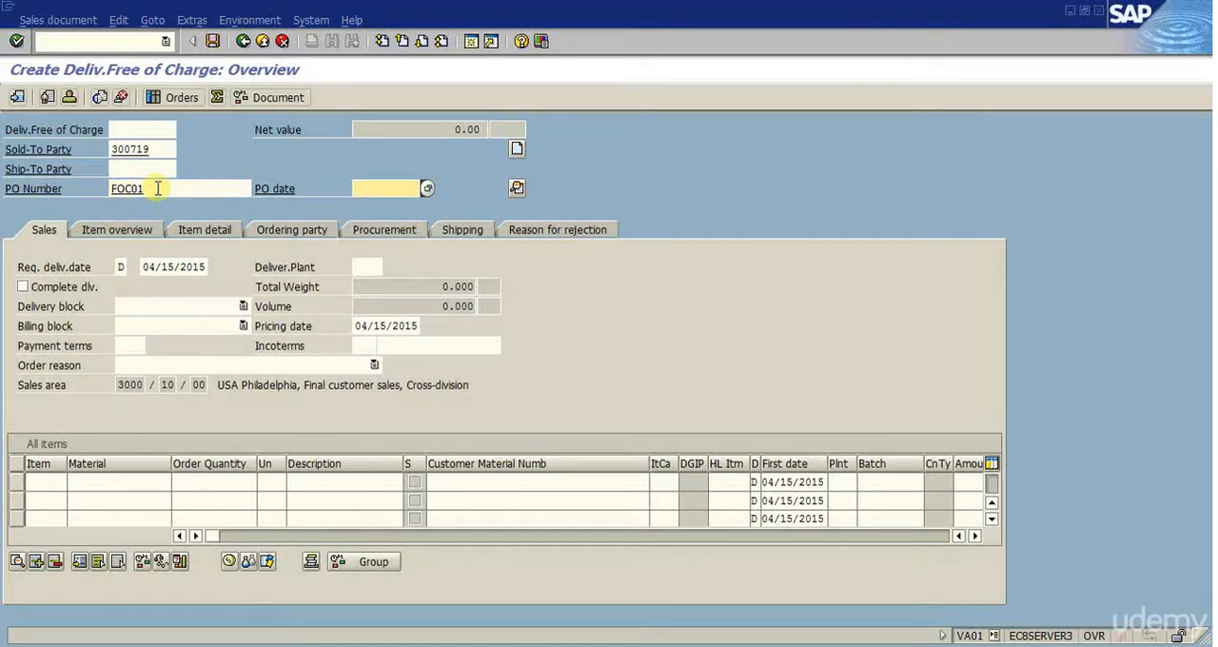
key("space")
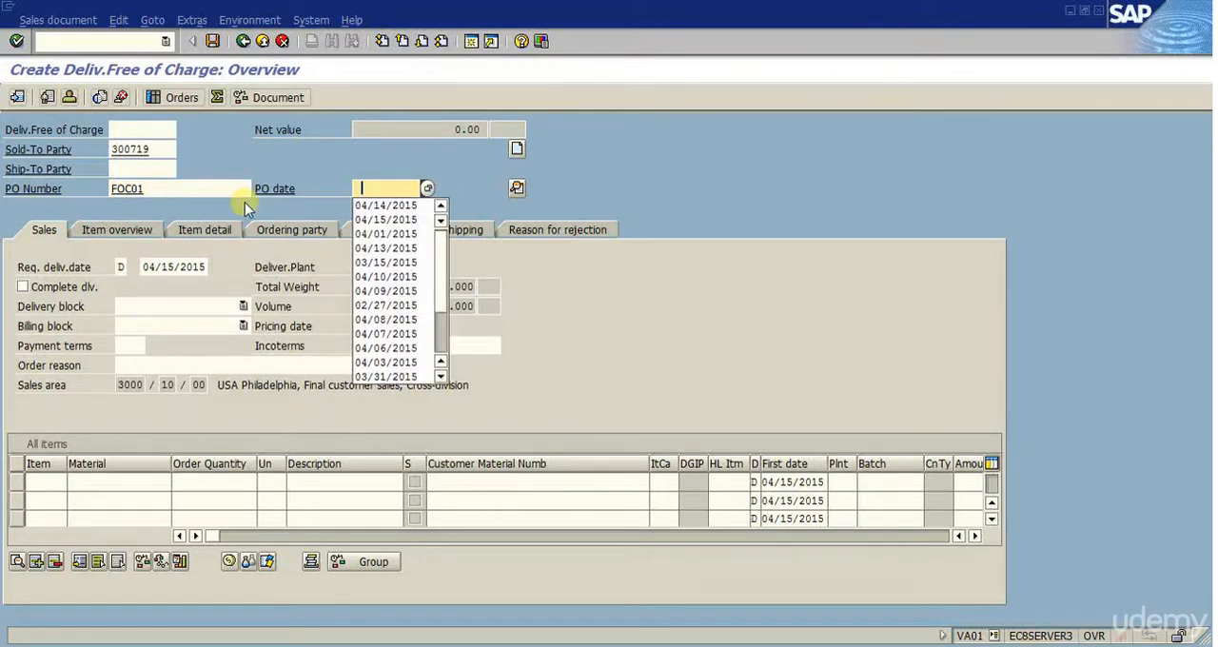
left_click(411, 205)
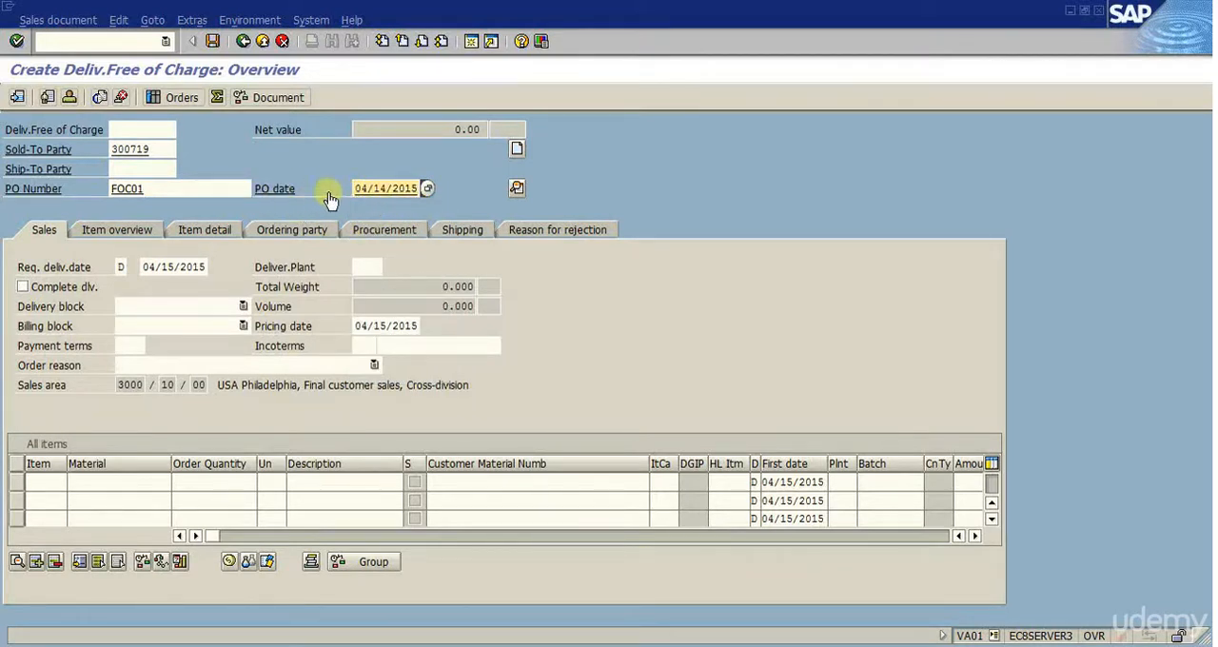
- Enter material P-103 with an order quantity of 5 in the first item row and confirm it
left_click(143, 481)
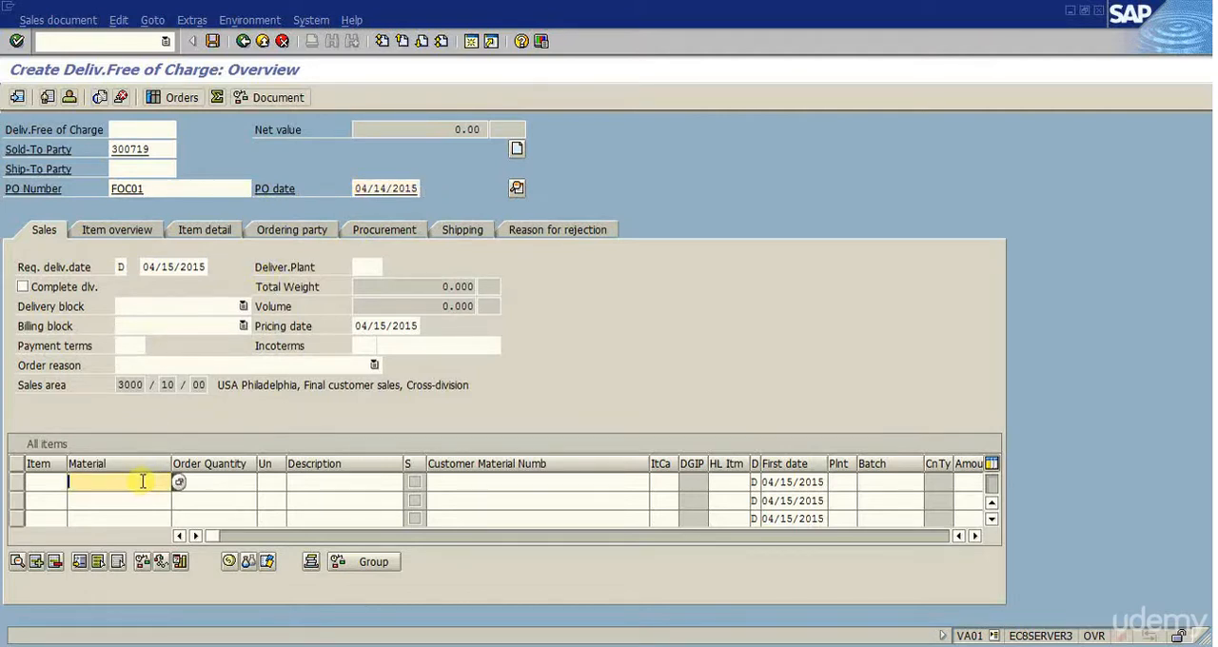
left_click(142, 481)
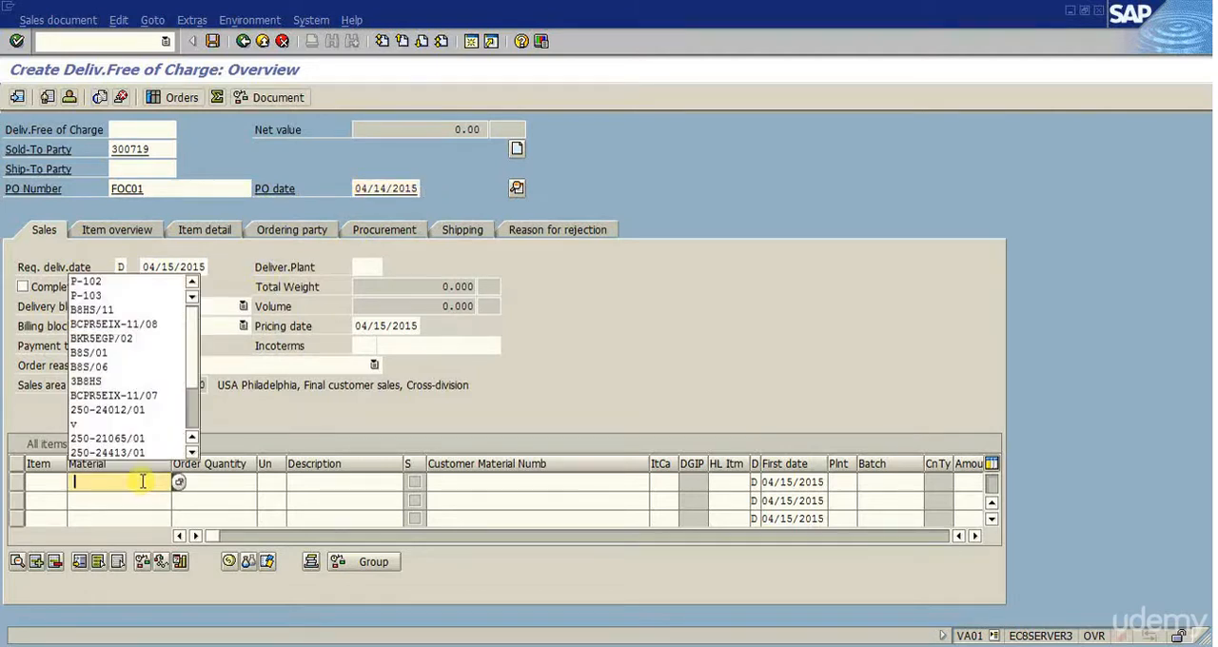
left_click(112, 296)
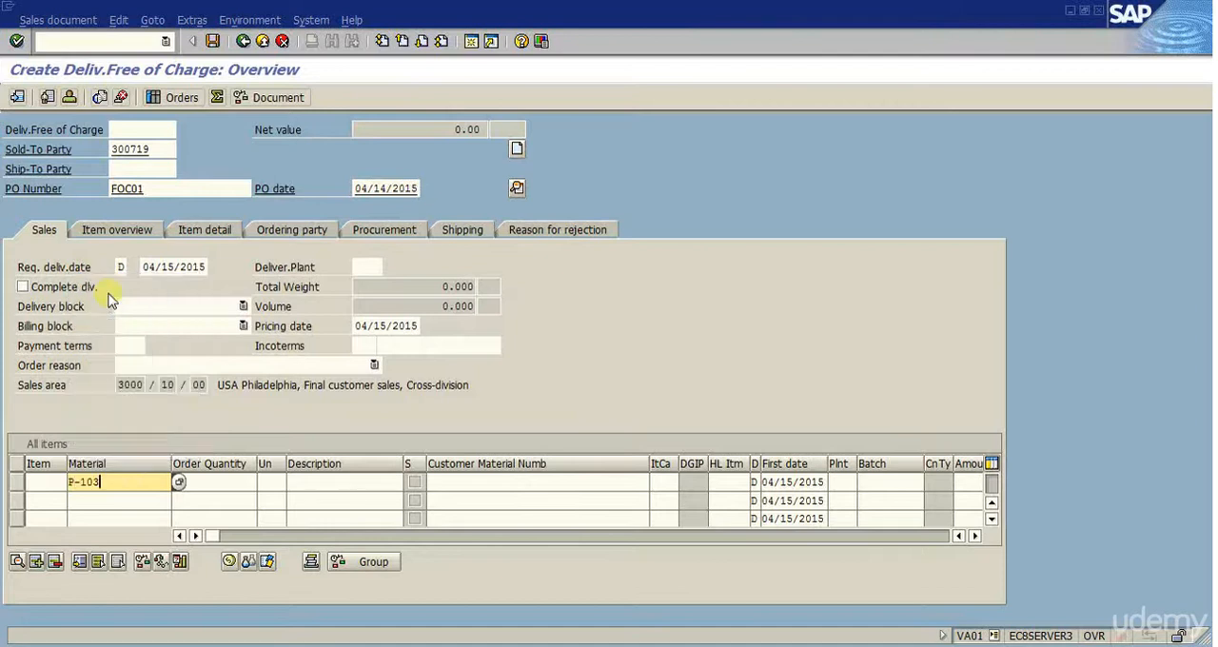
left_click(224, 484)
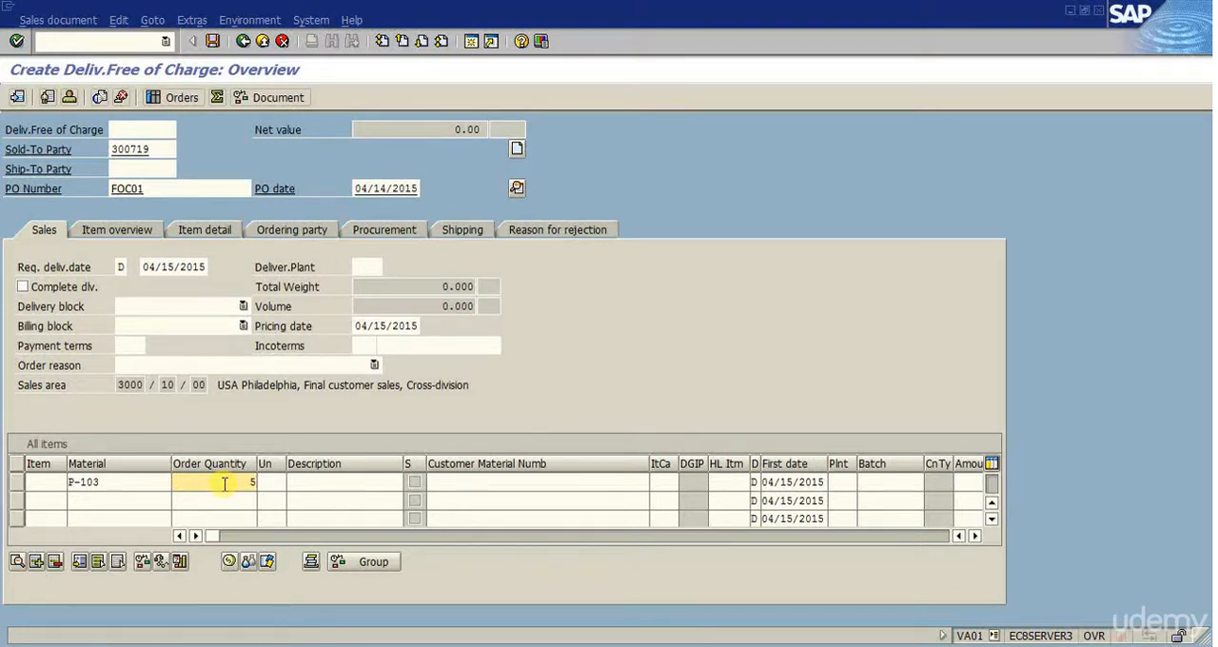
key("Return")
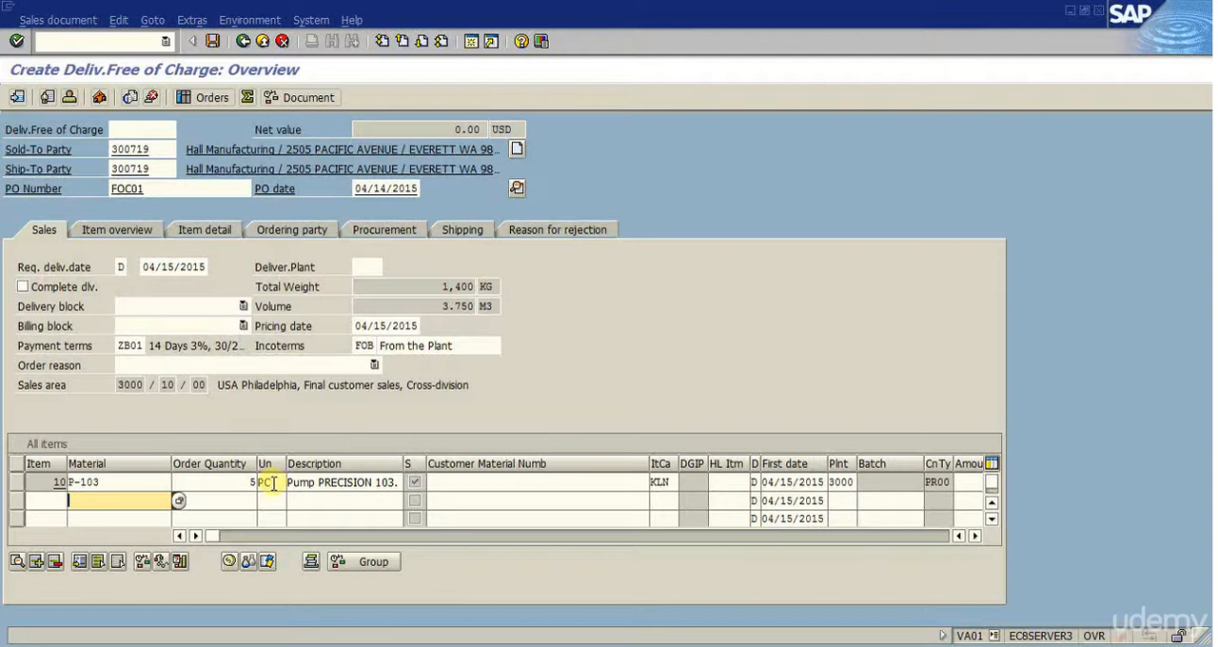
- Examine the pricing conditions of item P-103, including its net value, tax and cost, and return to the overview
left_click(88, 483)
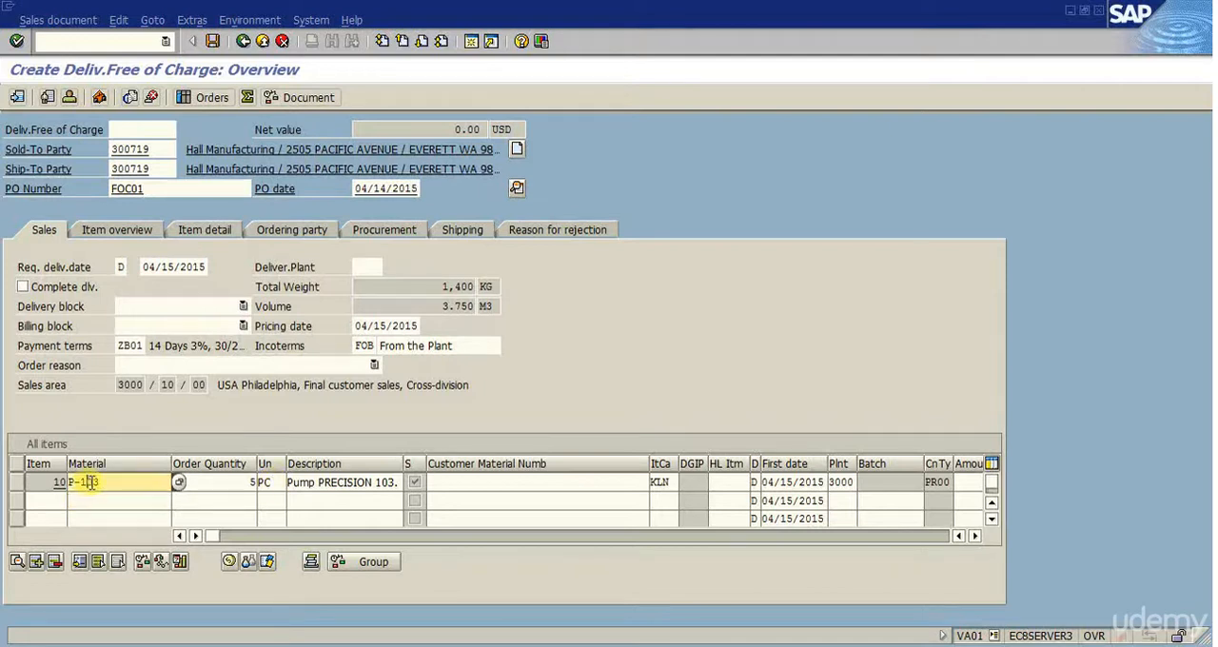
left_click(229, 563)
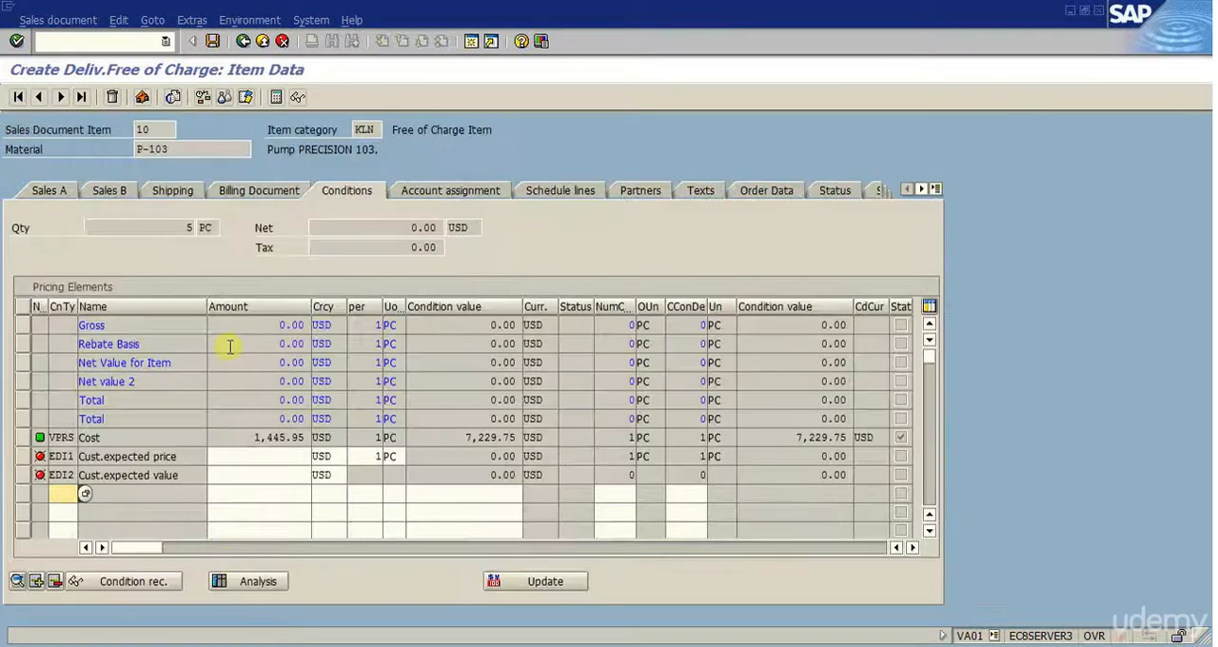
left_click(377, 234)
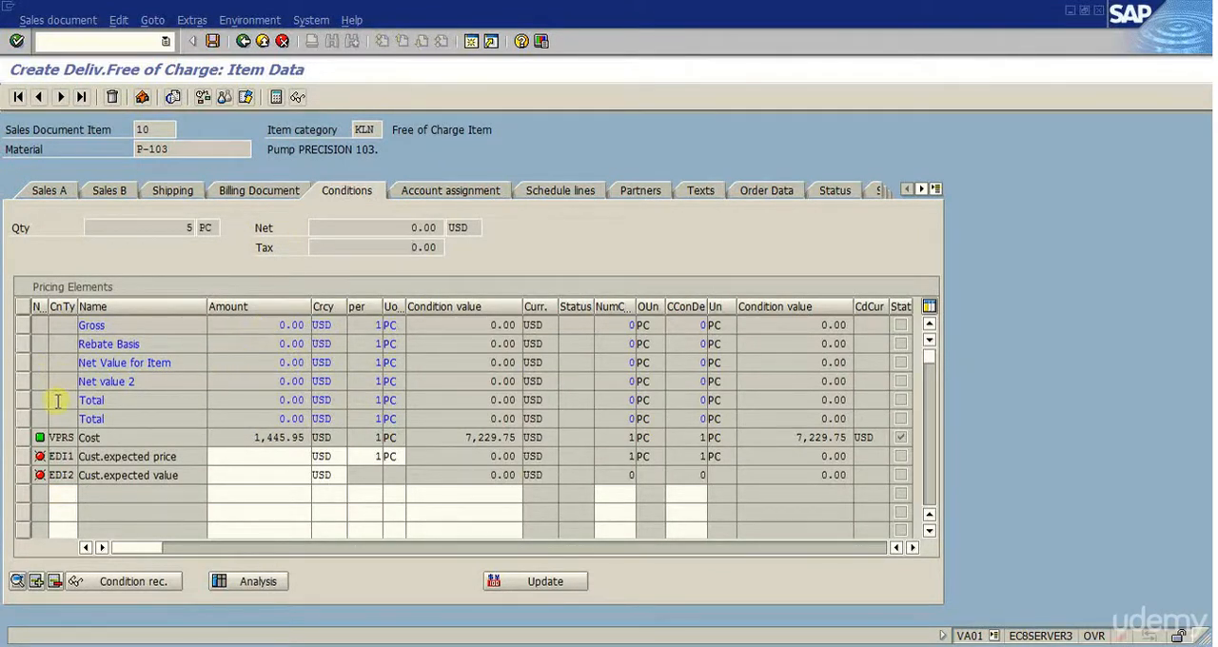
left_click(442, 436)
left_click(239, 438)
key("shift+Tab")
left_click(244, 43)
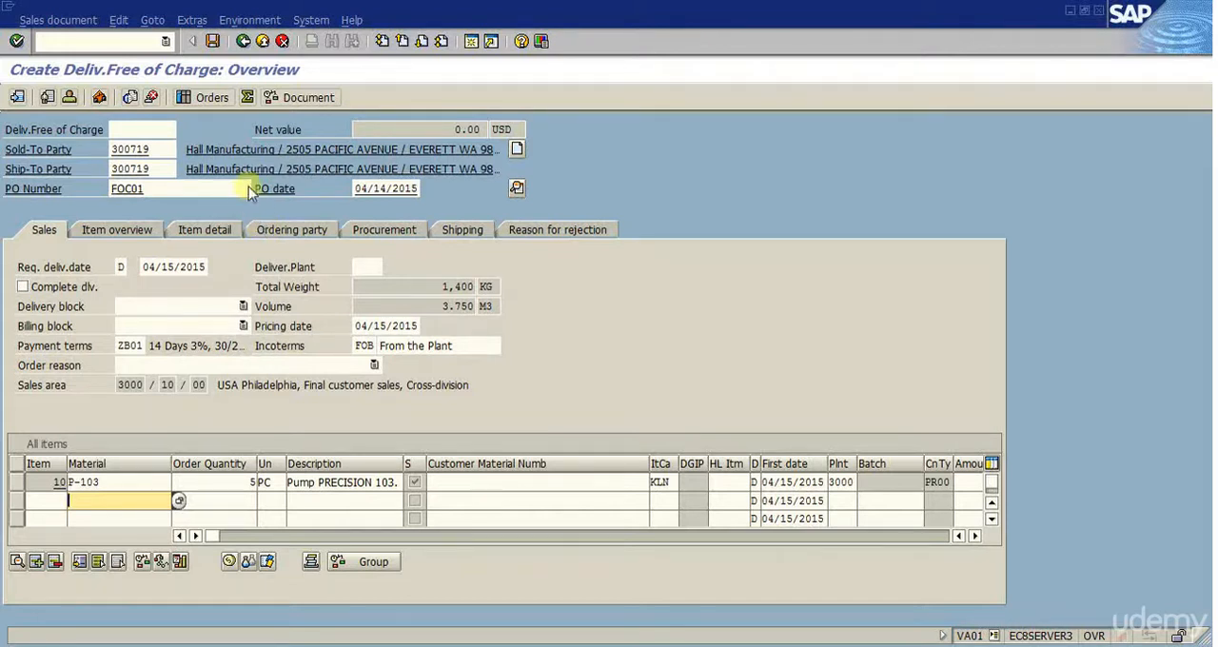
- Save the order, choose to edit the incomplete document, and open the missing order reason entry for completion
left_click(214, 45)
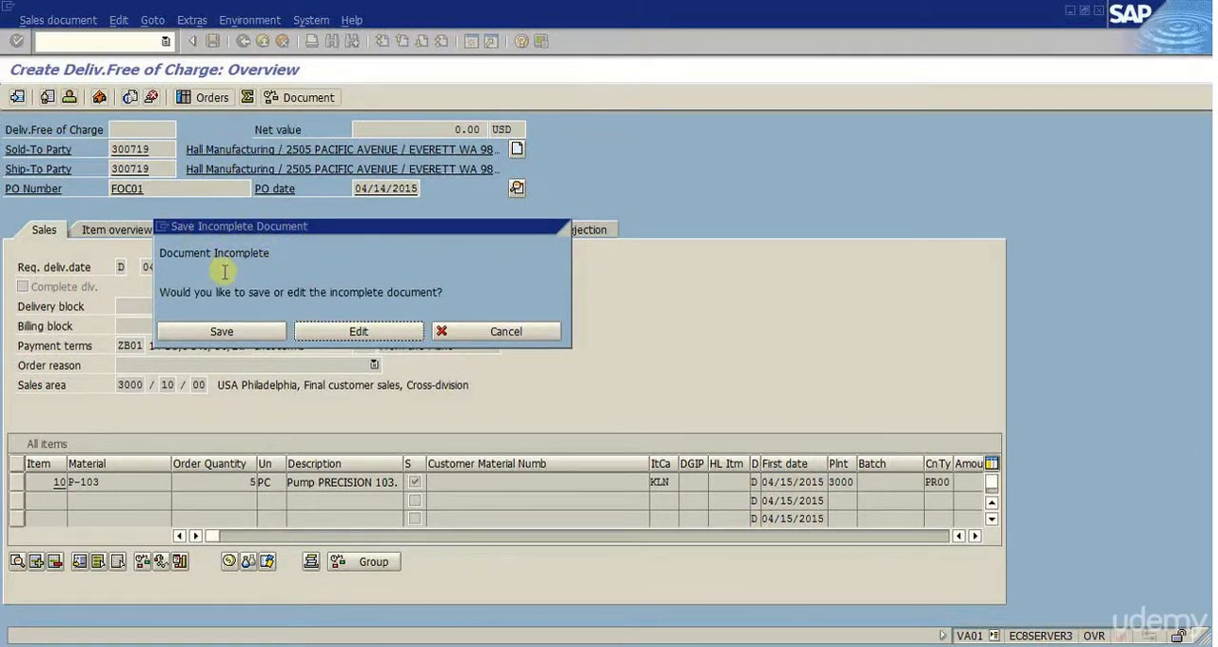
left_click_drag(319, 227, 481, 161)
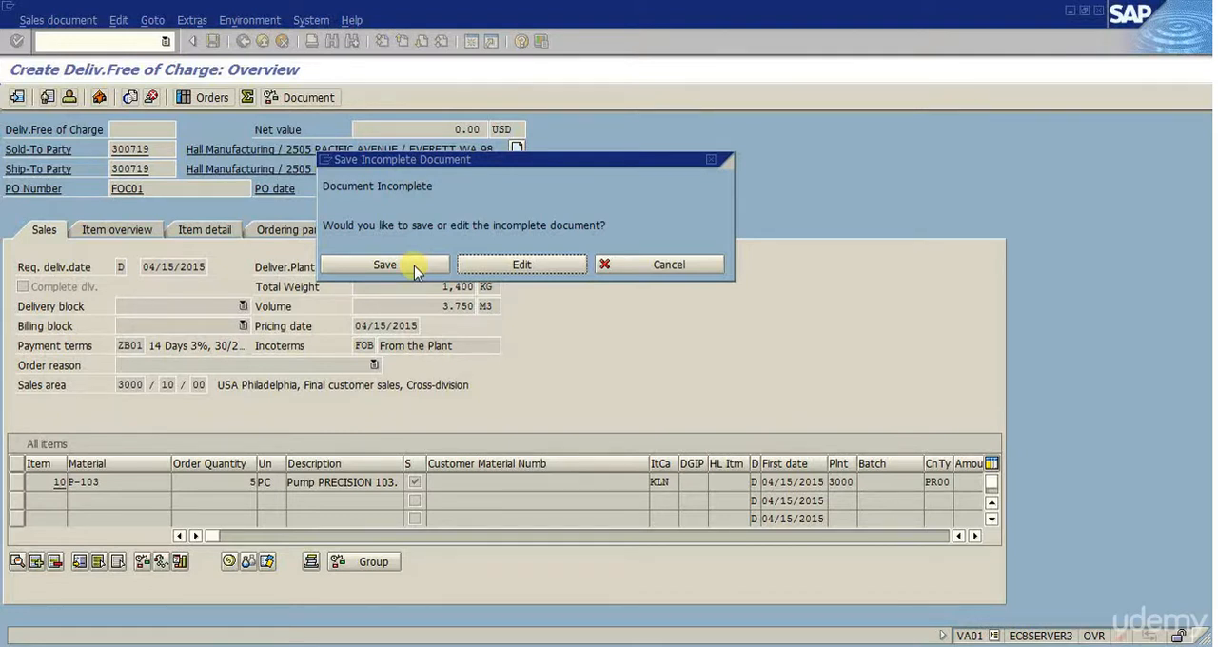
left_click(518, 265)
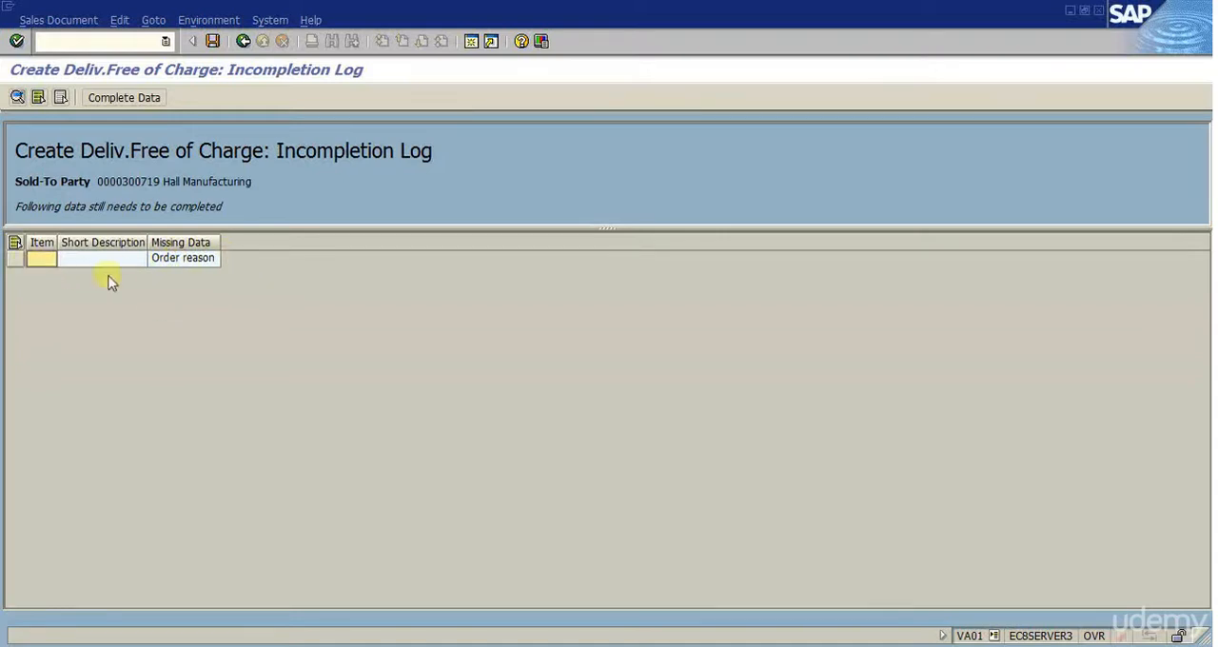
left_click(15, 259)
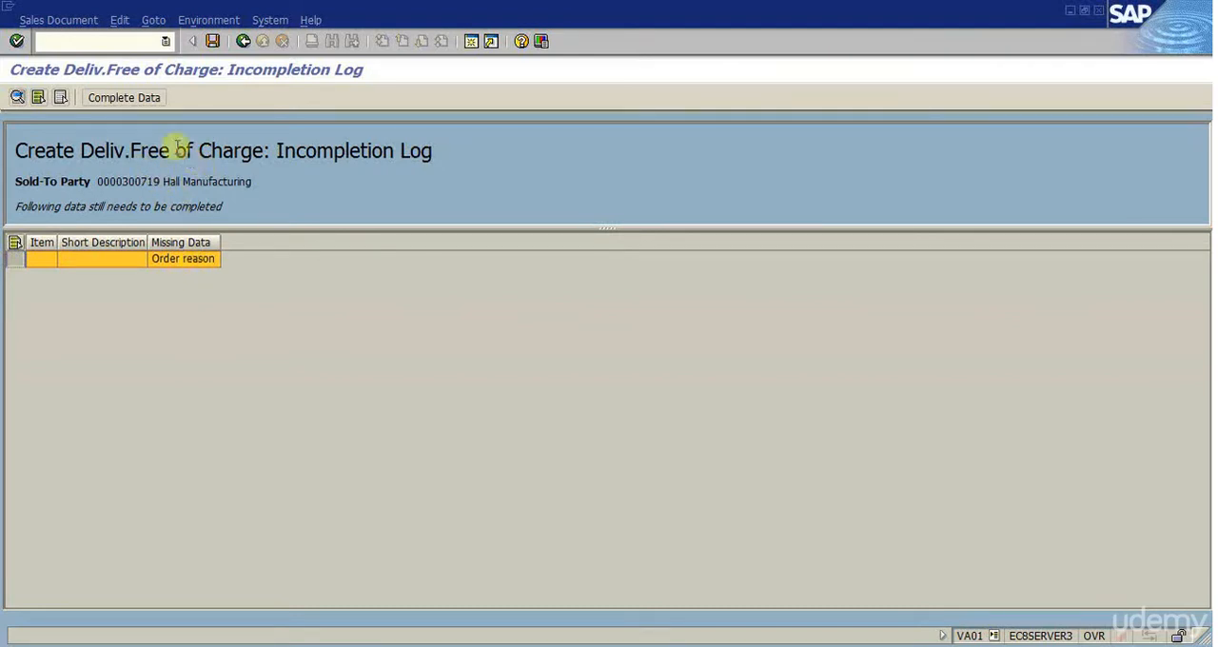
left_click(132, 96)
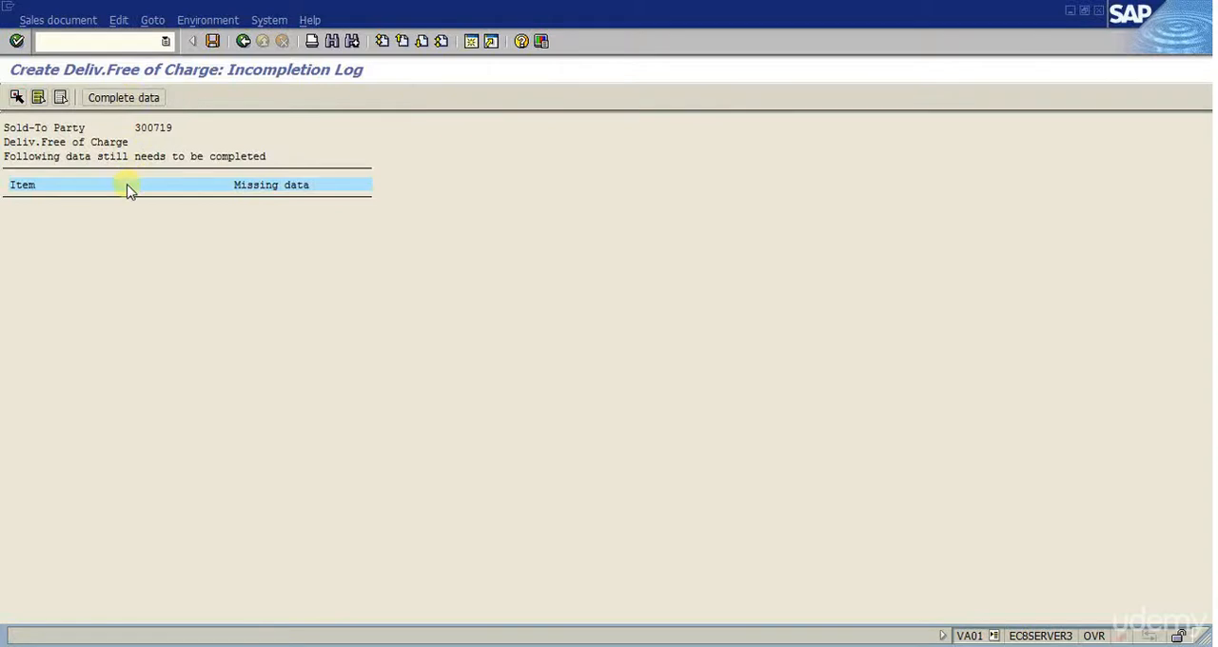
left_click(133, 99)
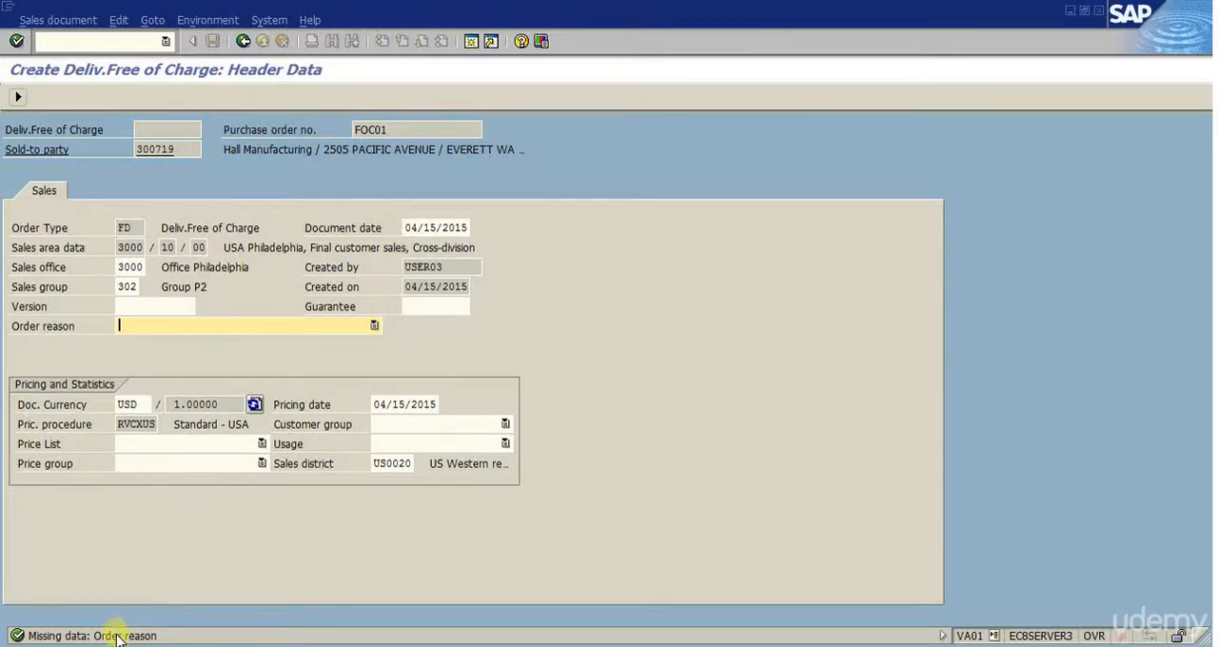
- Look through the available order reasons and select 000 Internet OK
left_click(374, 325)
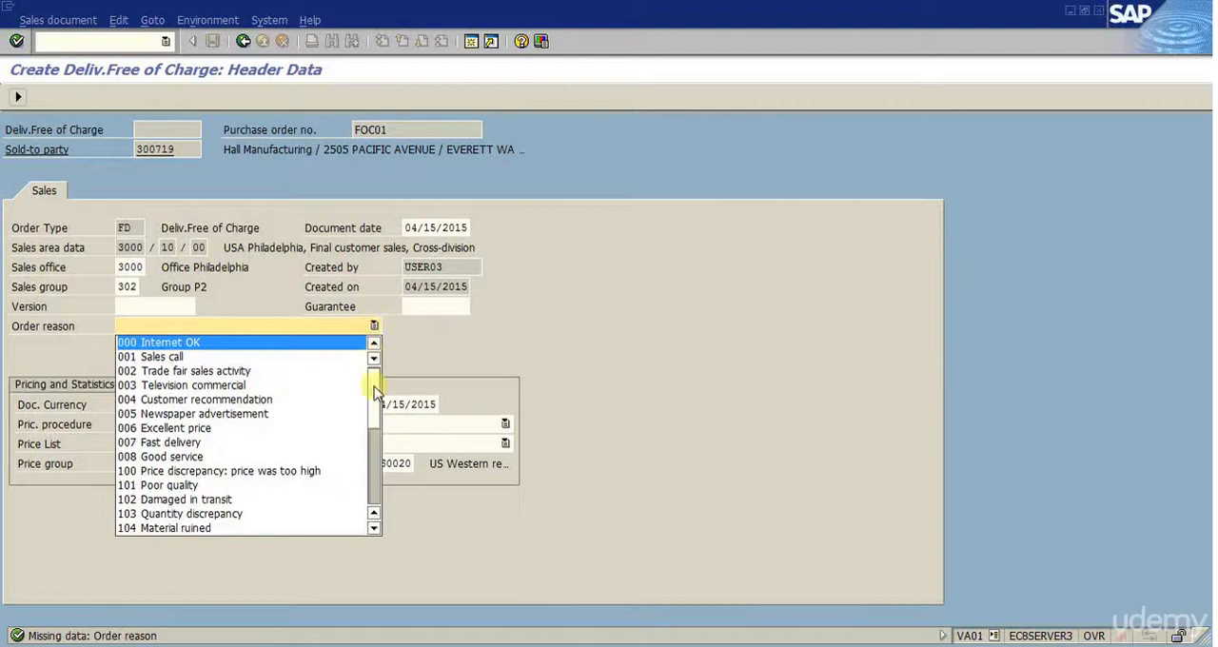
scroll(372, 416, "down", 1)
scroll(373, 416, "down", 6)
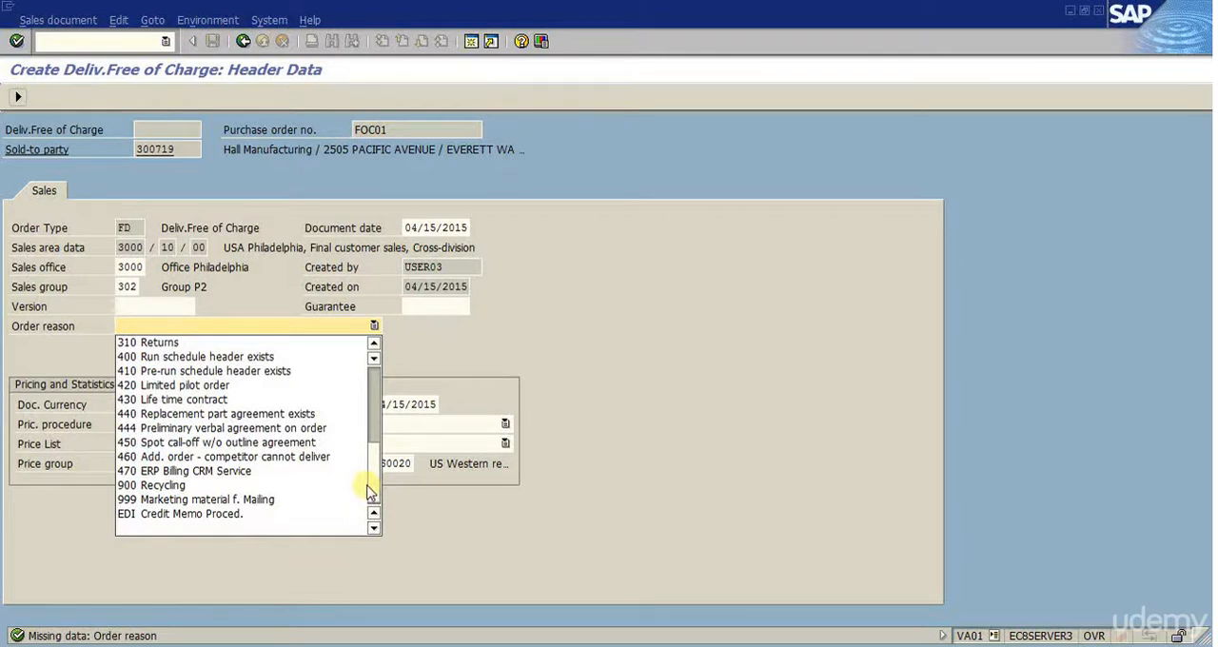
scroll(371, 476, "up", 4)
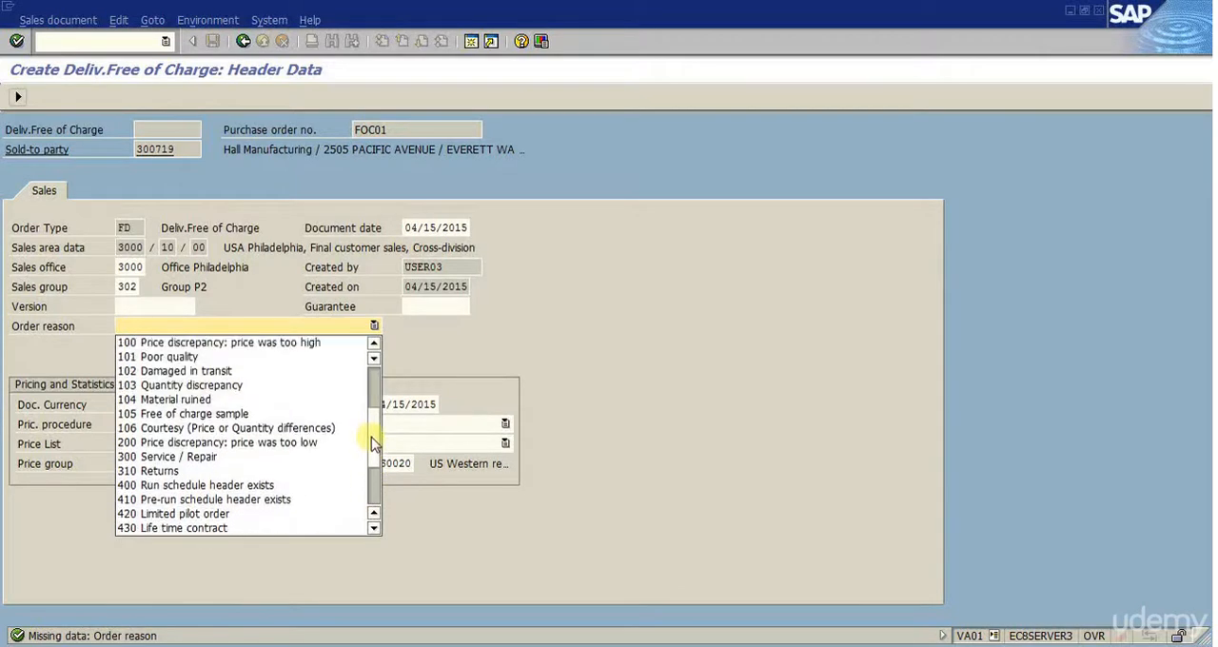
scroll(371, 425, "up", 2)
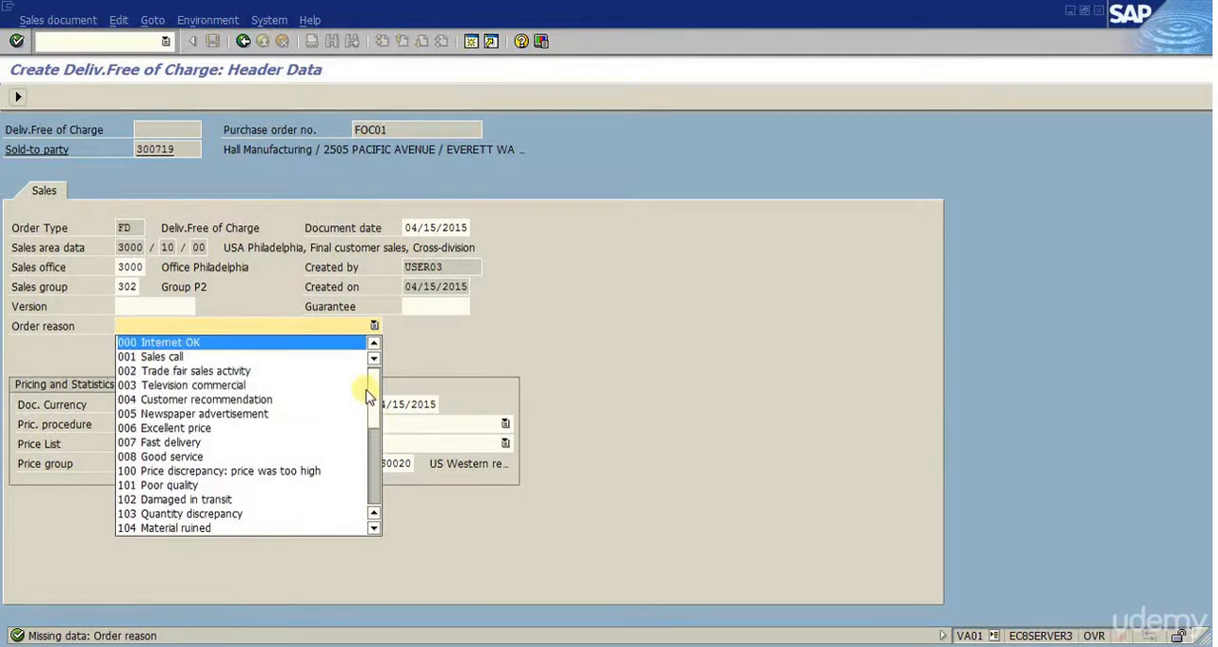
left_click(360, 343)
- Set the order reason to 105 Free of charge sample, finish the incomplete data check and save the order
left_click(375, 325)
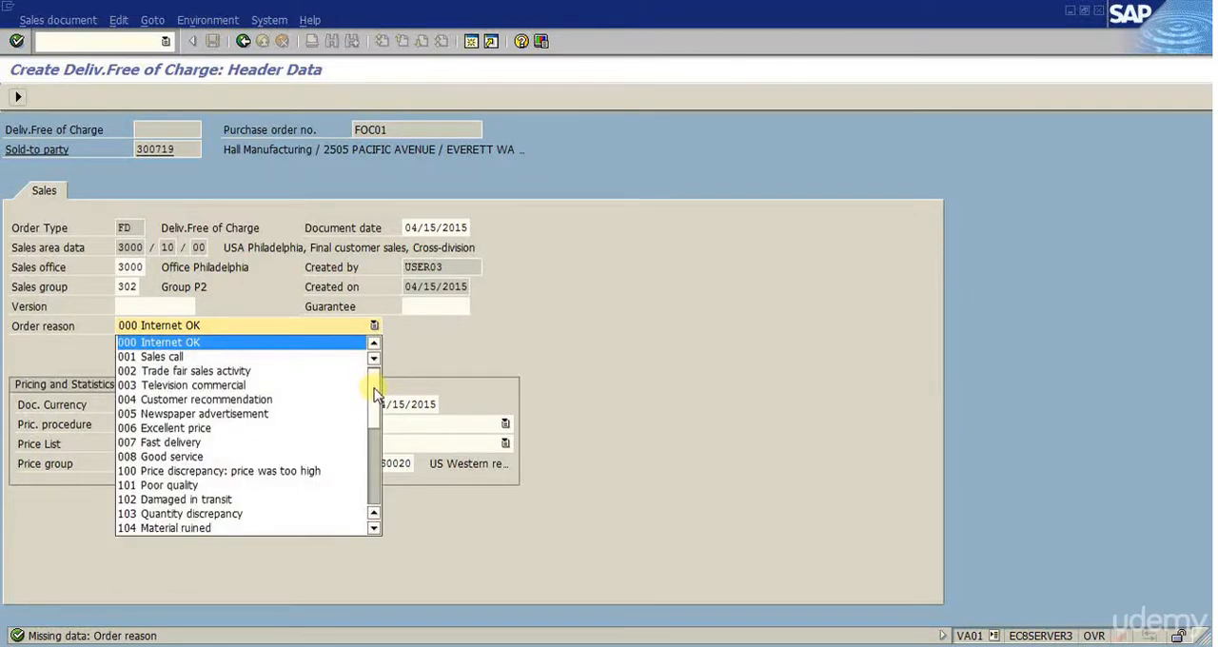
left_click_drag(374, 390, 374, 439)
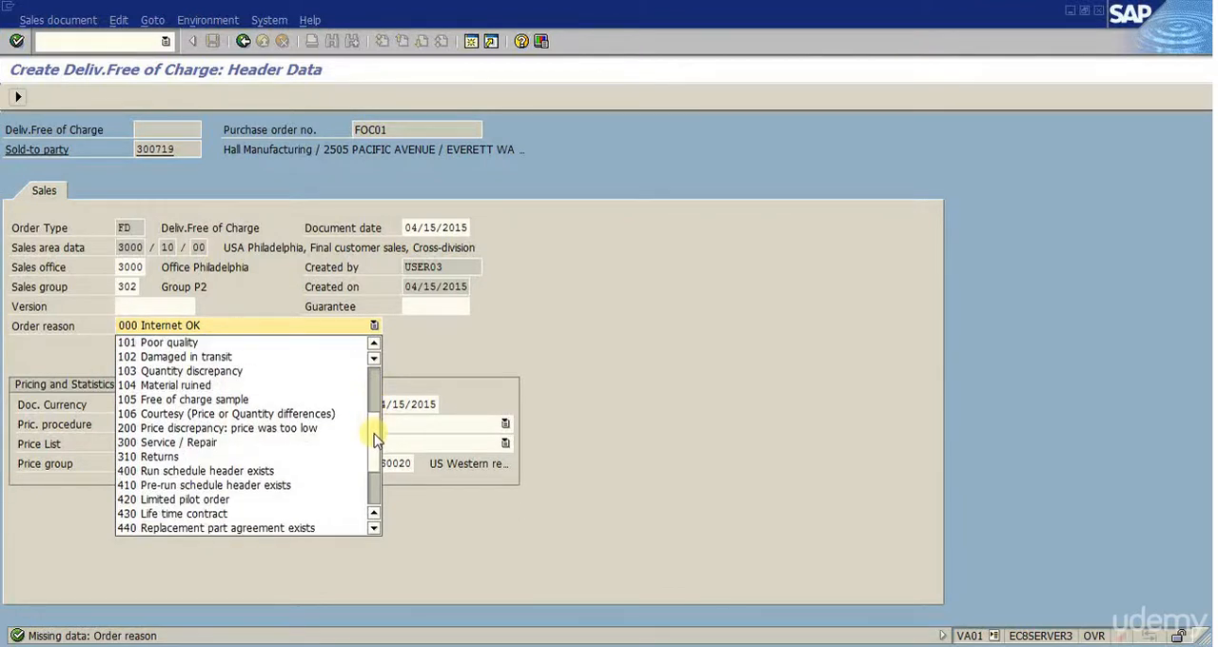
left_click(181, 406)
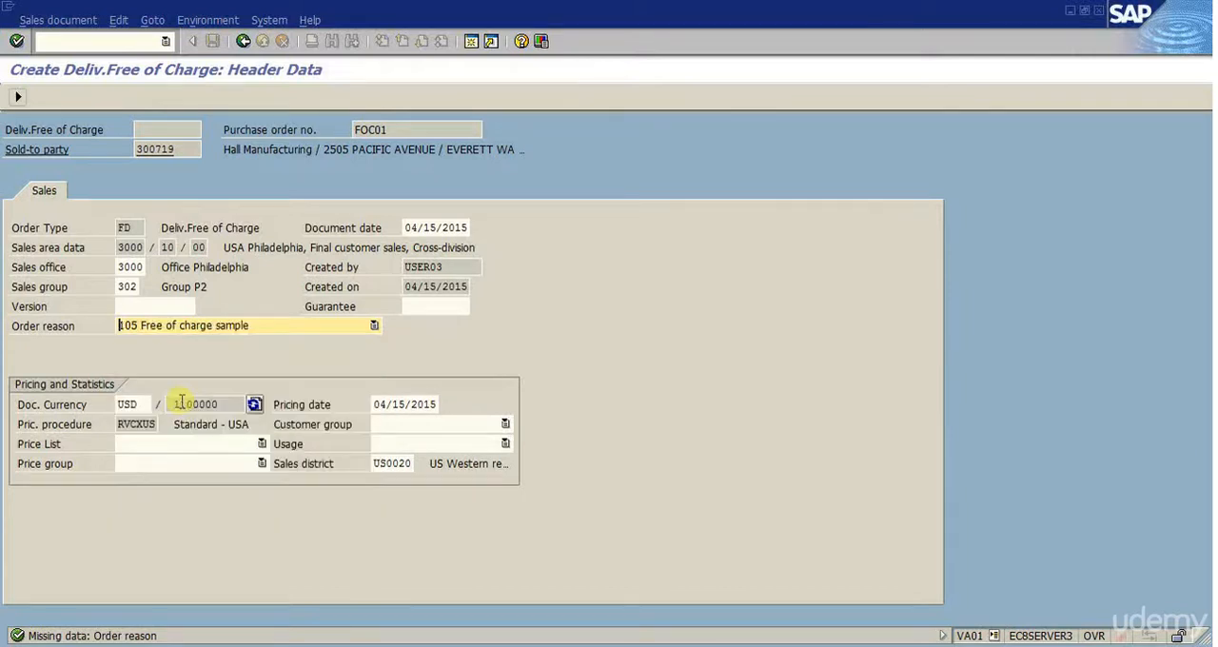
key("Return")
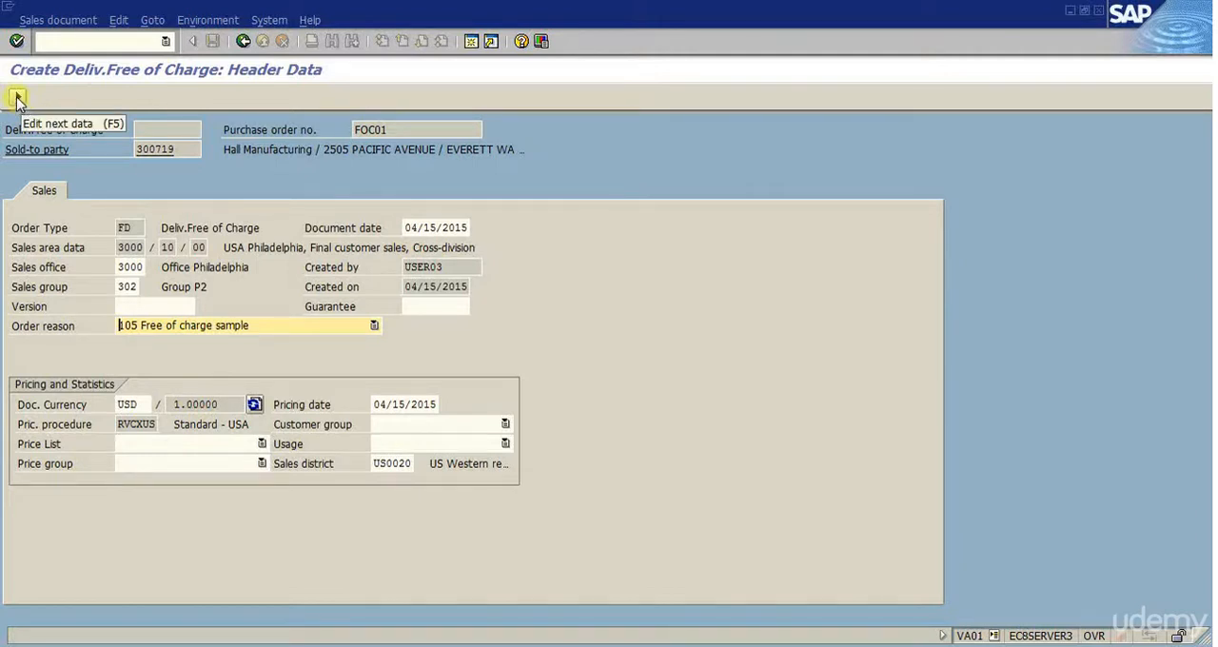
left_click(16, 98)
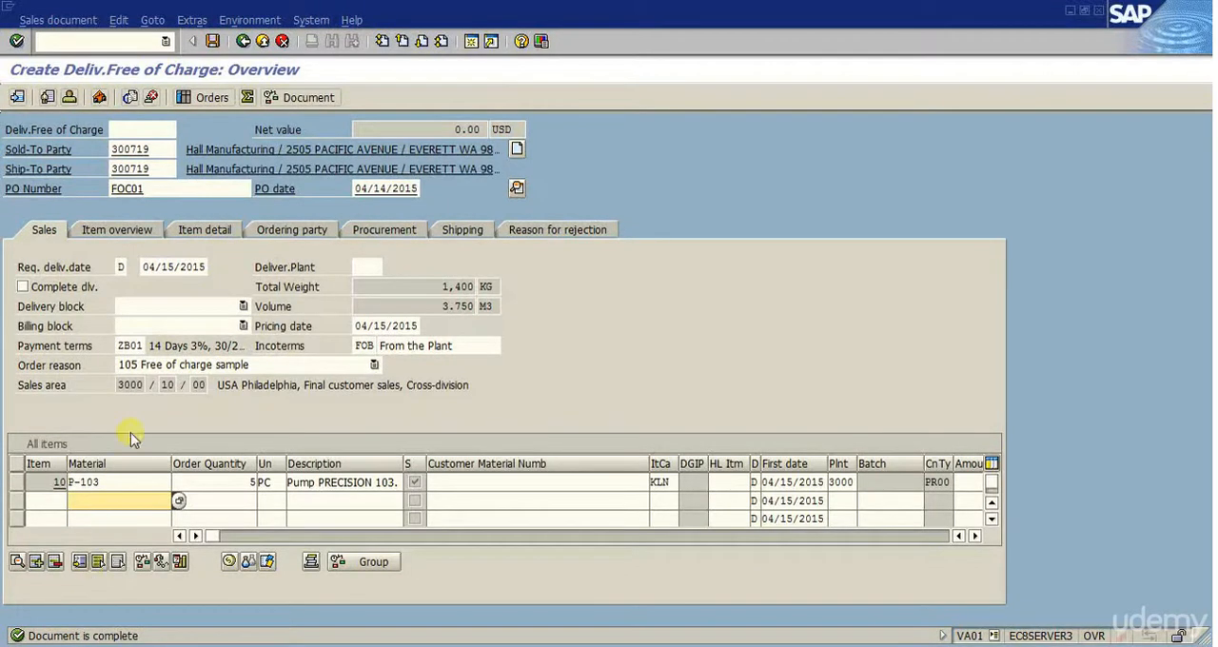
left_click(213, 42)
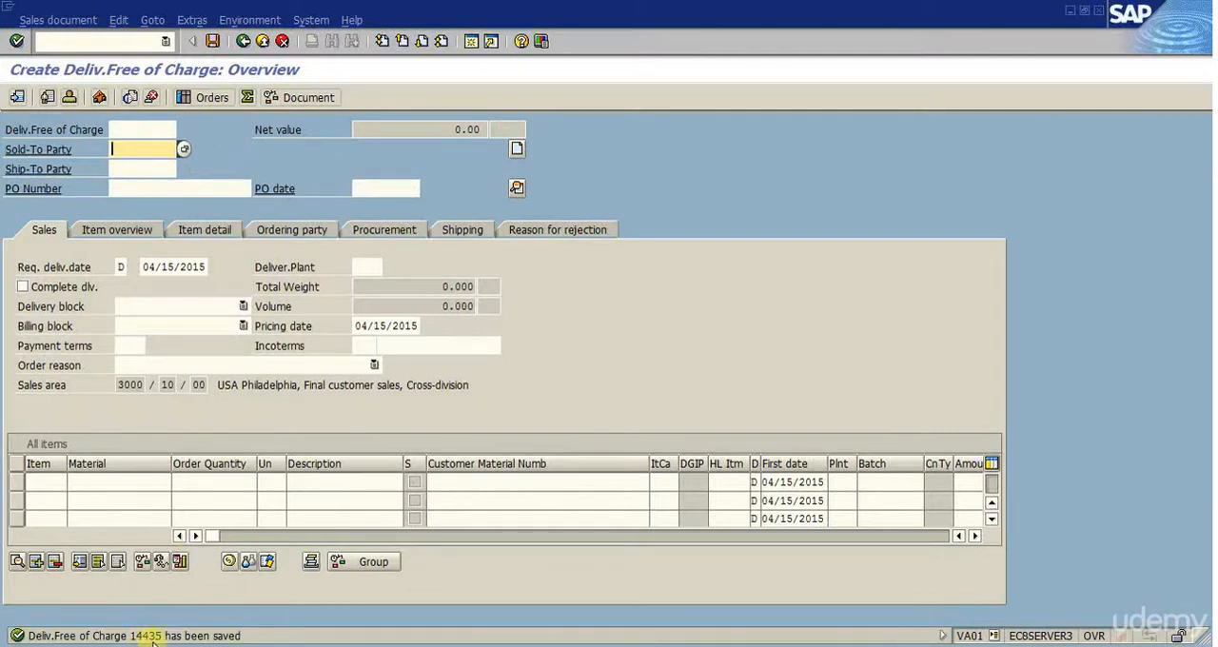
- Display the overview of the just-saved free-of-charge delivery order
left_click(57, 19)
left_click(55, 80)
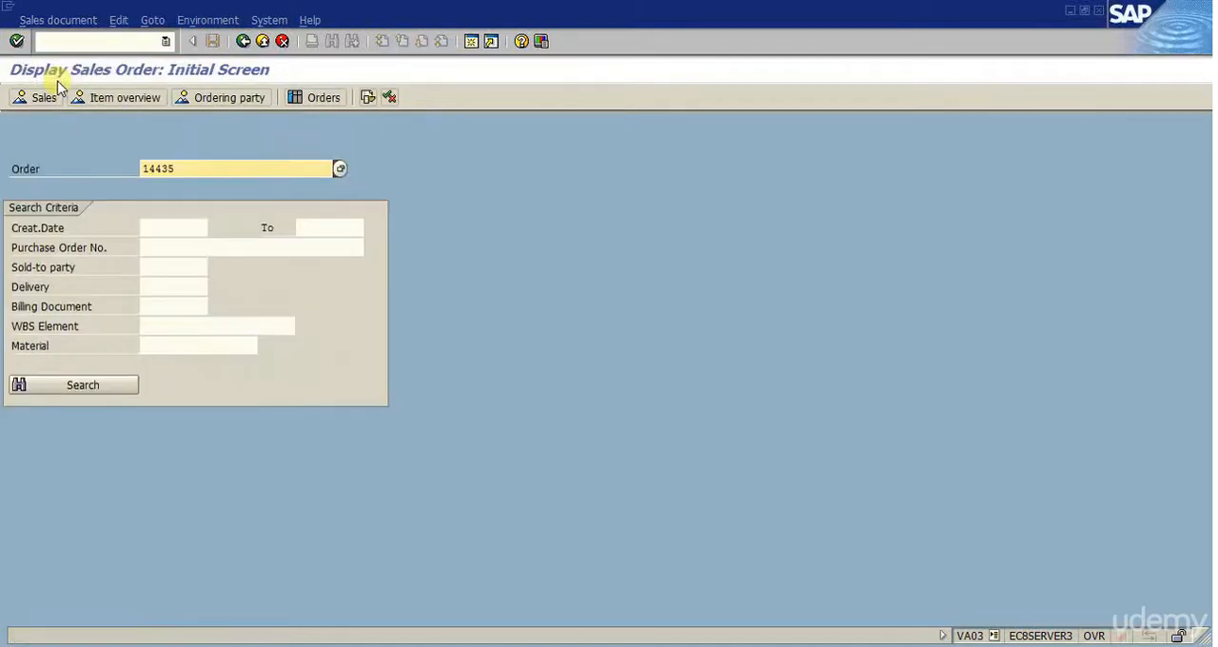
key("Return")
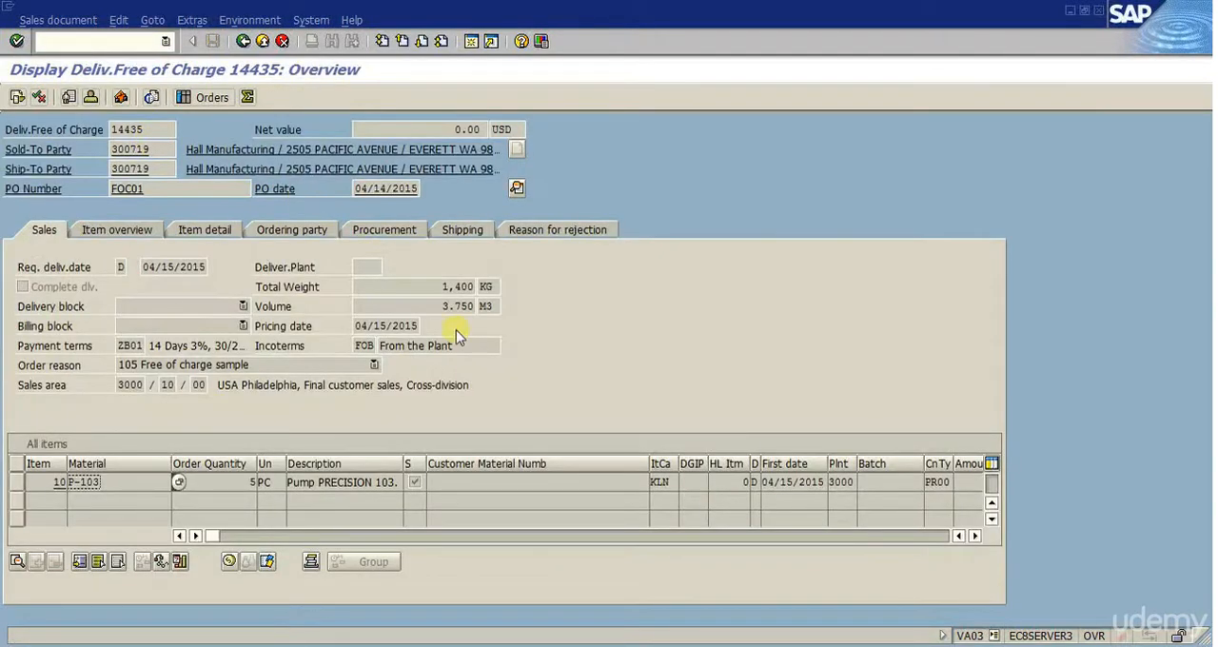
- Open the same order for changing with transaction code /nva02
left_click(130, 42)
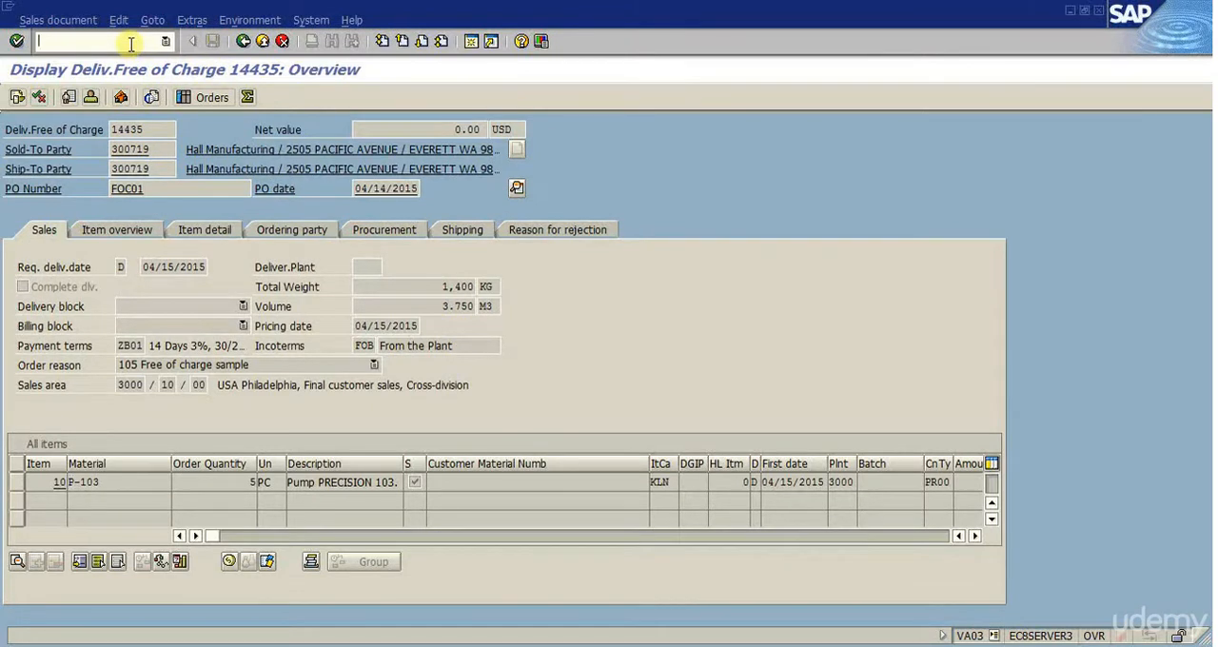
type("/")
type("nva02")
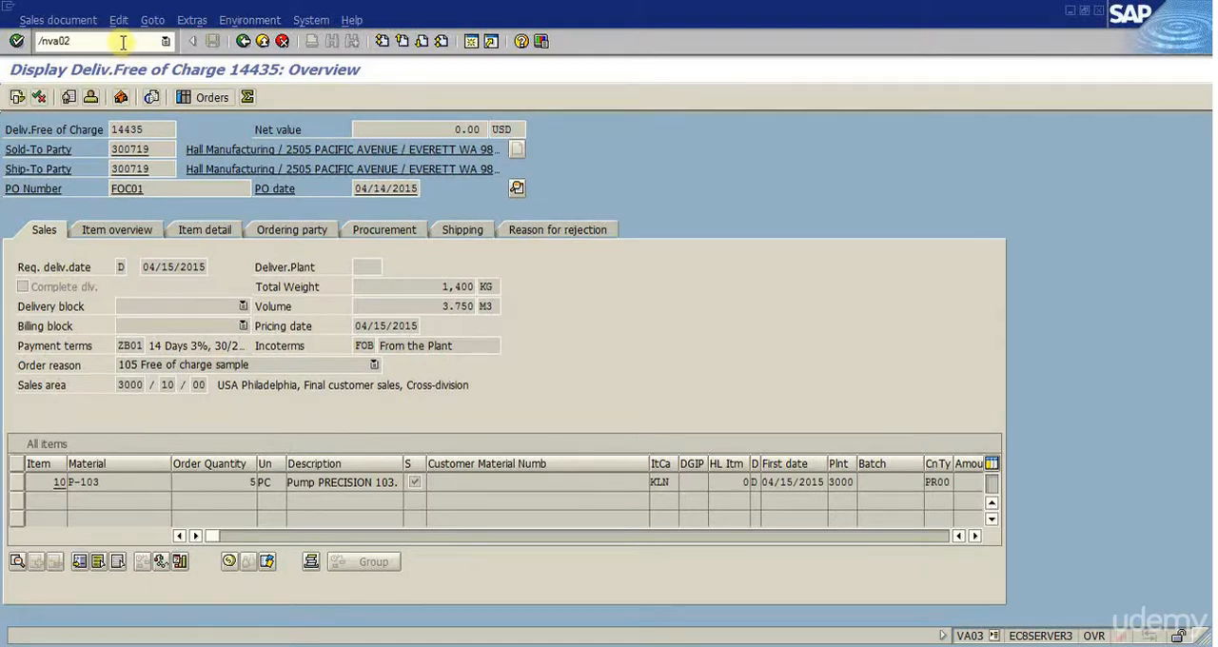
key("Return")
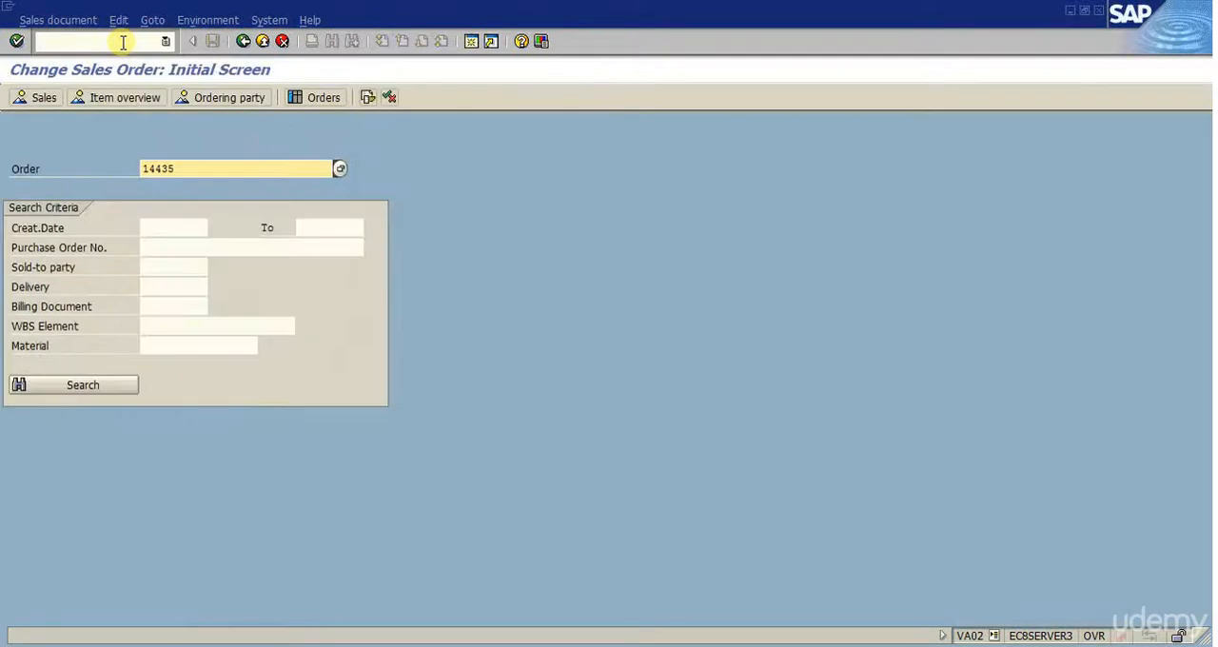
key("Return")
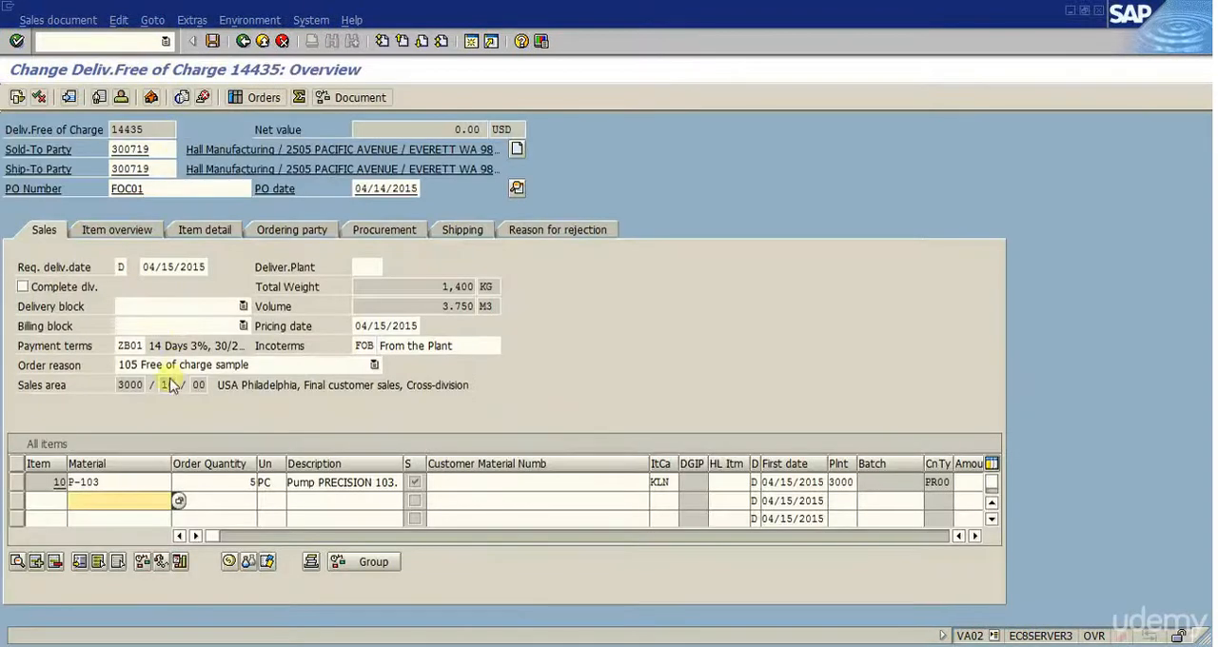
- Try an order quantity of 10 for item P-103 and set it back to 5, comparing total weight and volume
left_click(234, 482)
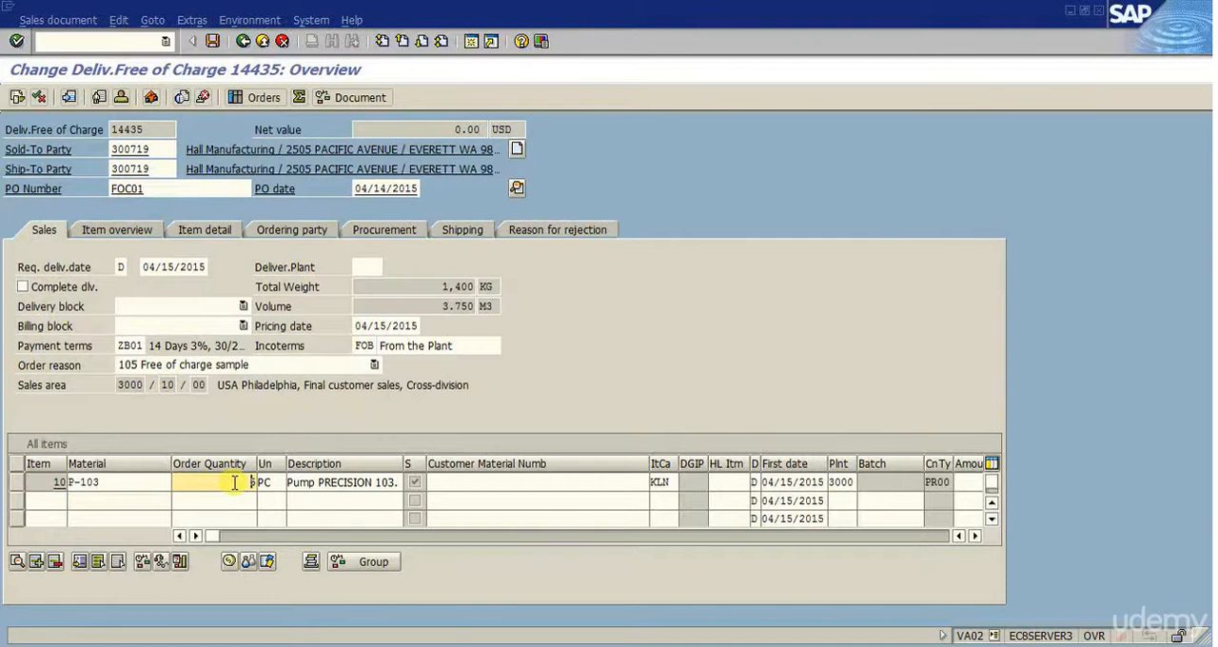
key("BackSpace")
type("10")
key("Return")
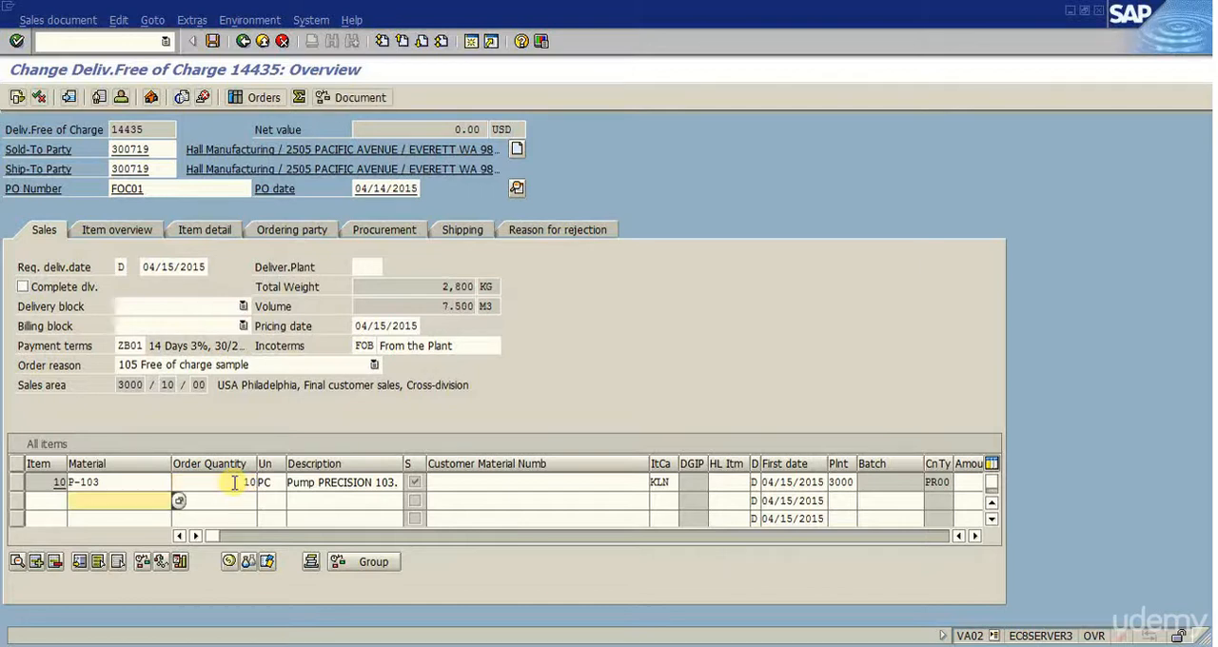
left_click_drag(236, 482, 258, 482)
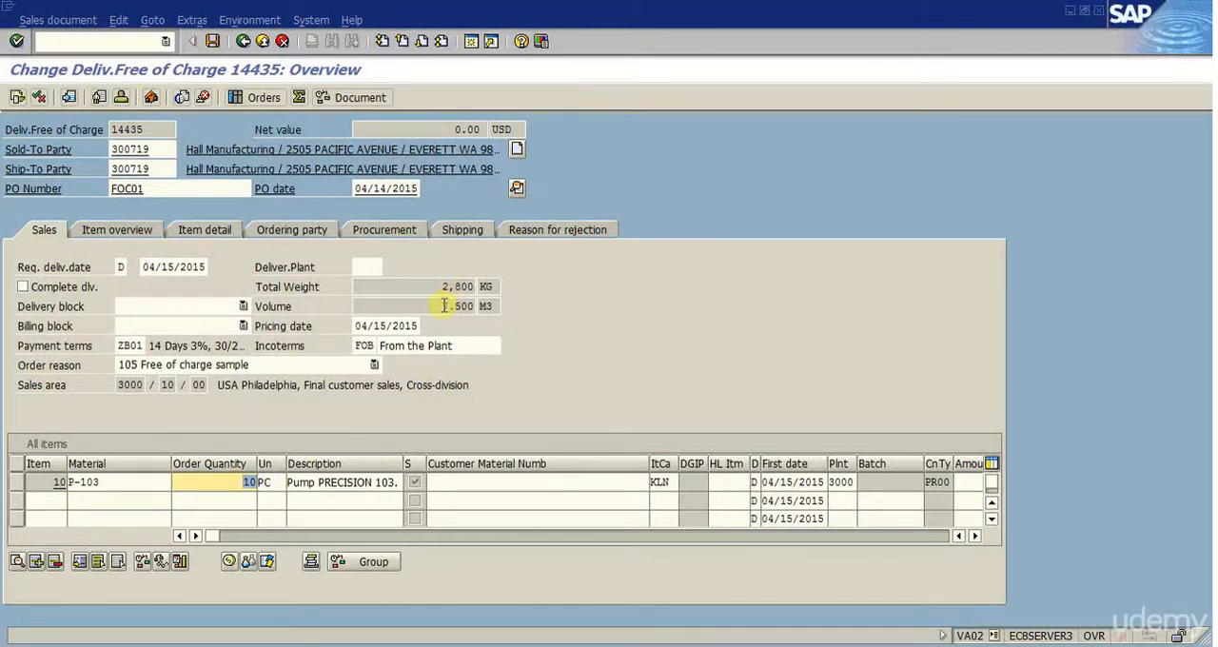
type("5")
key("Return")
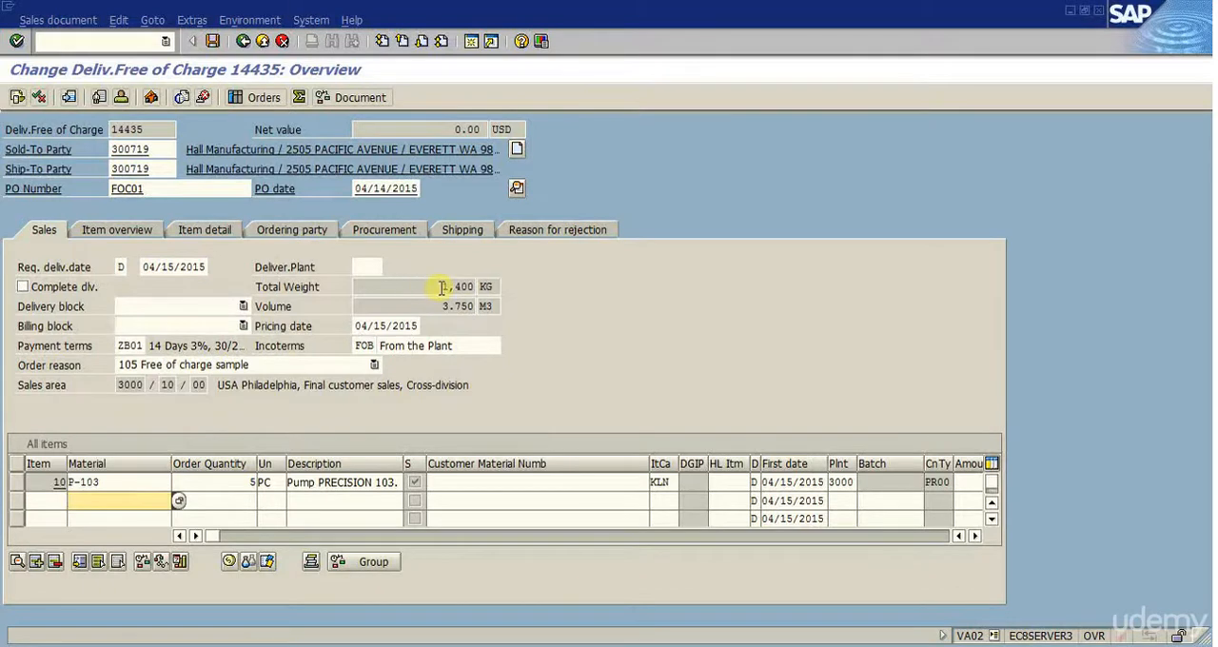
- Set the order quantity of item P-103 to 10 and save the changed order
left_click(248, 481)
type("10")
key("Return")
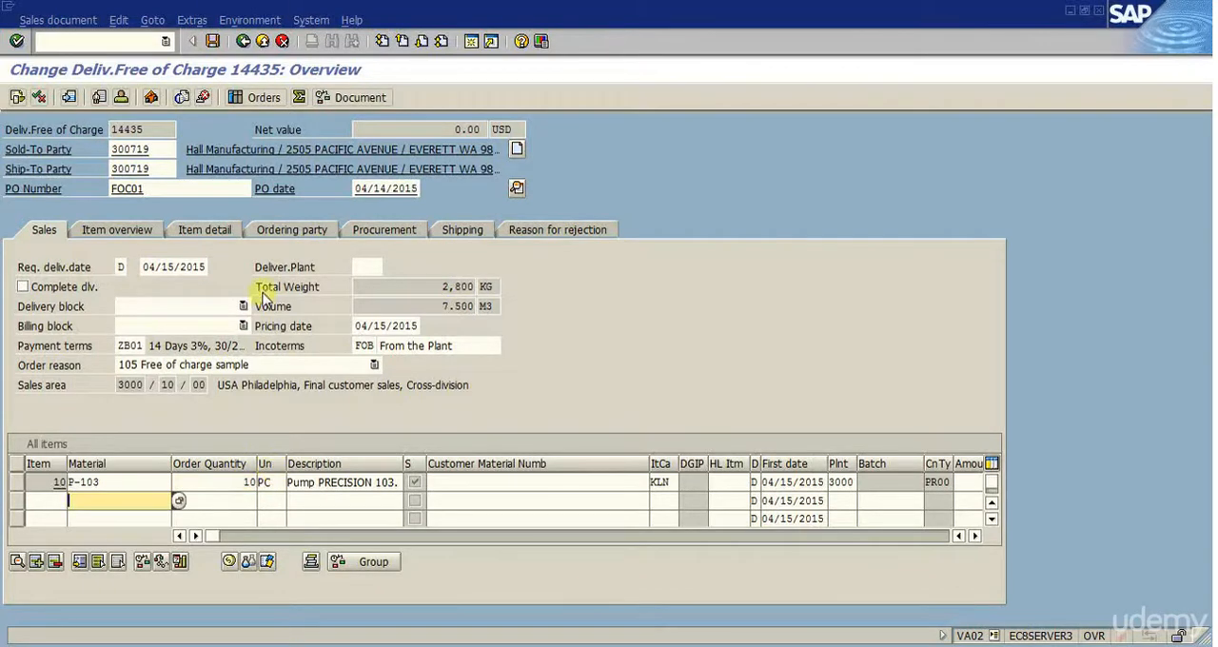
left_click(213, 42)
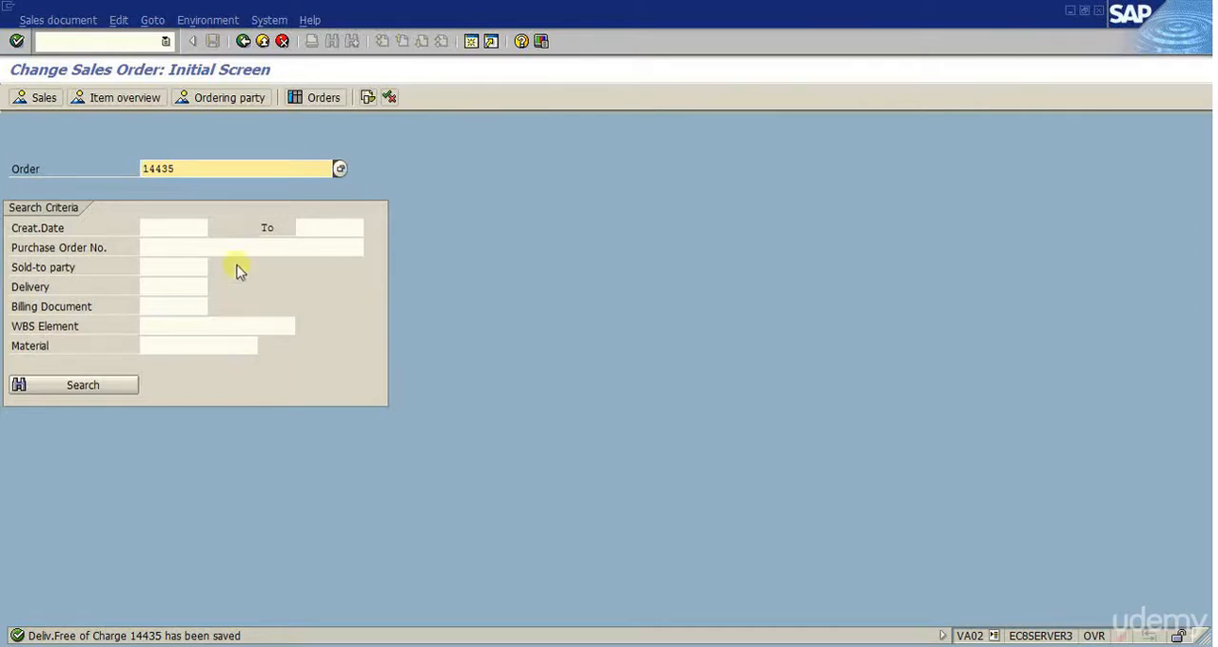
key("alt+Tab")
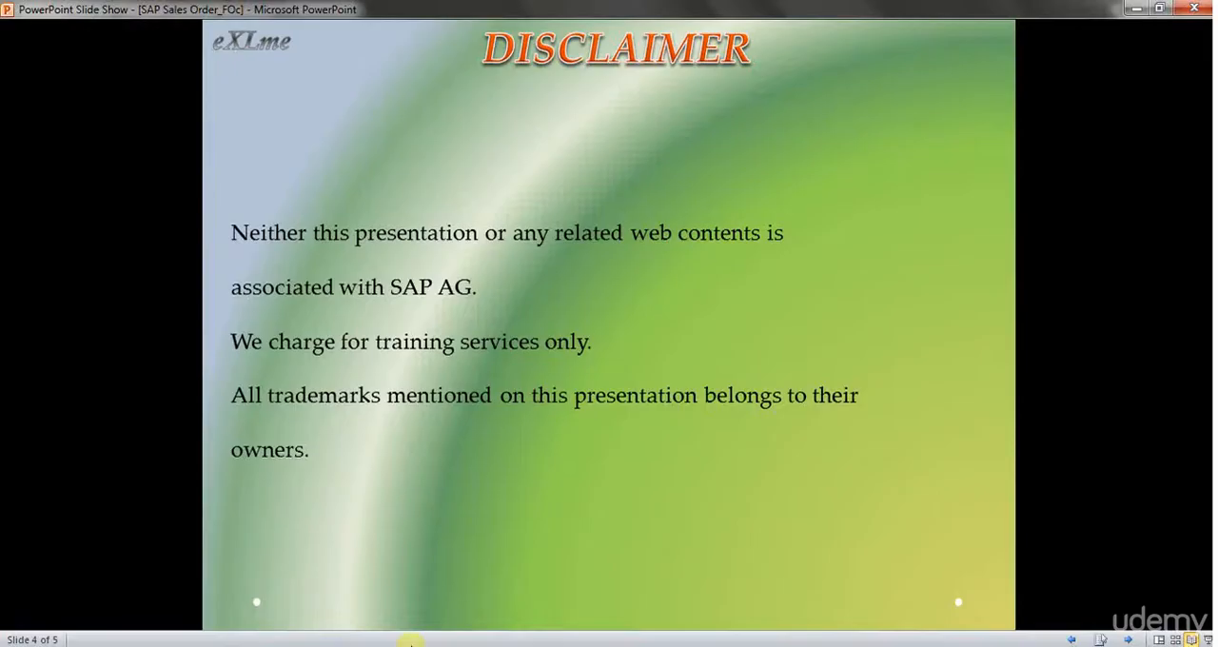
key("Right")
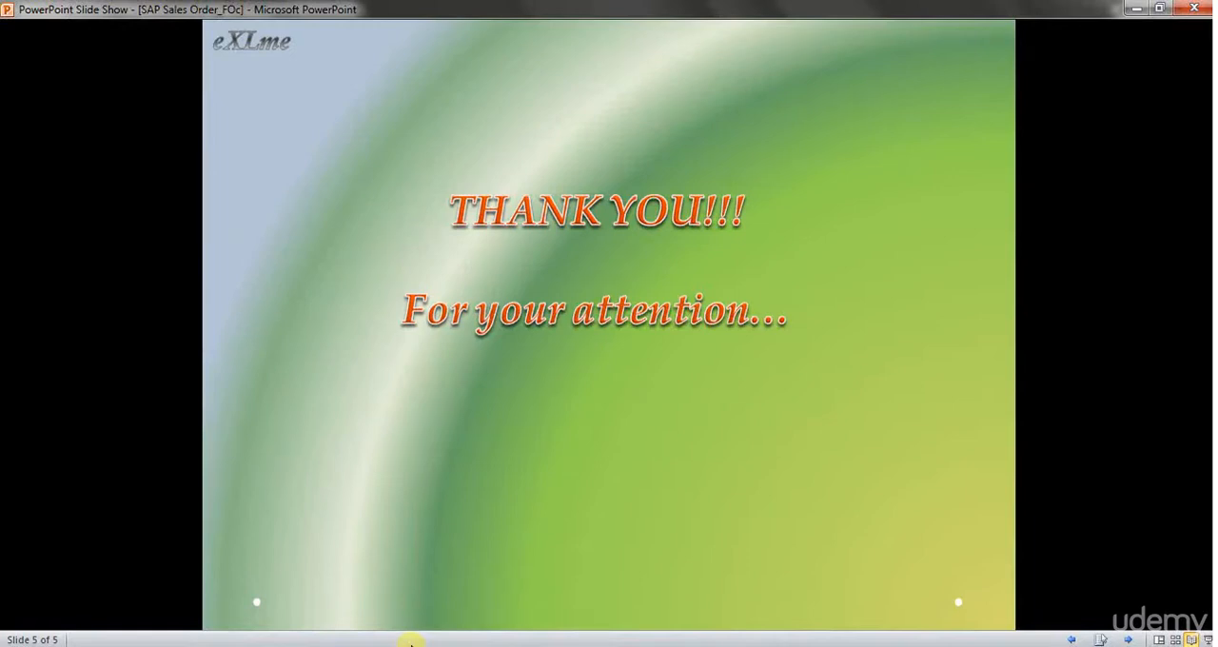